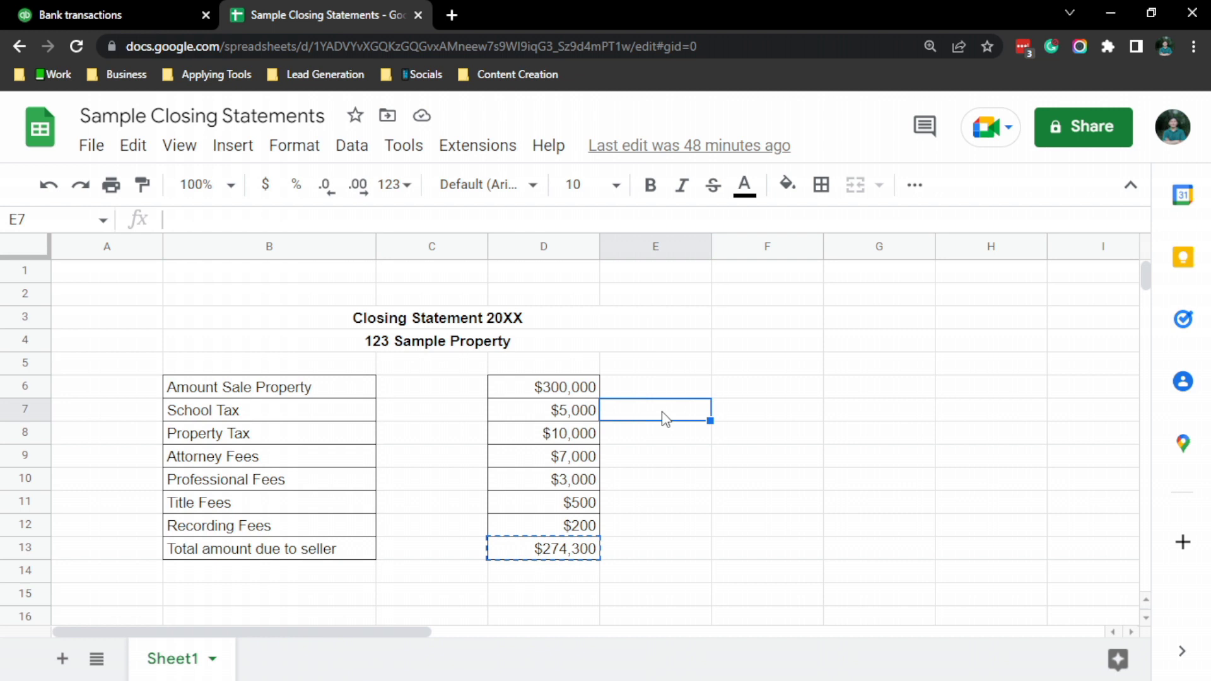
- Compare the deposit awaiting review in QuickBooks with the total amount due to seller on the closing statement spreadsheet
{"action": "left_click", "coordinate": [25, 9]}
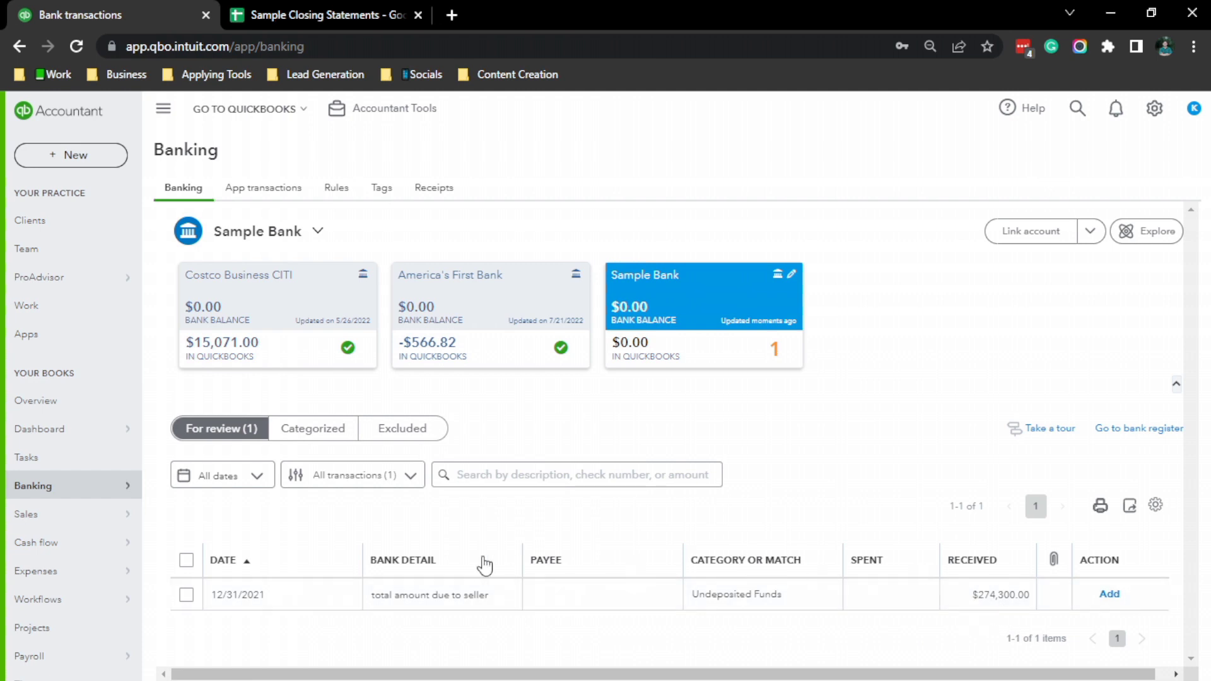
{"action": "left_click", "coordinate": [341, 14]}
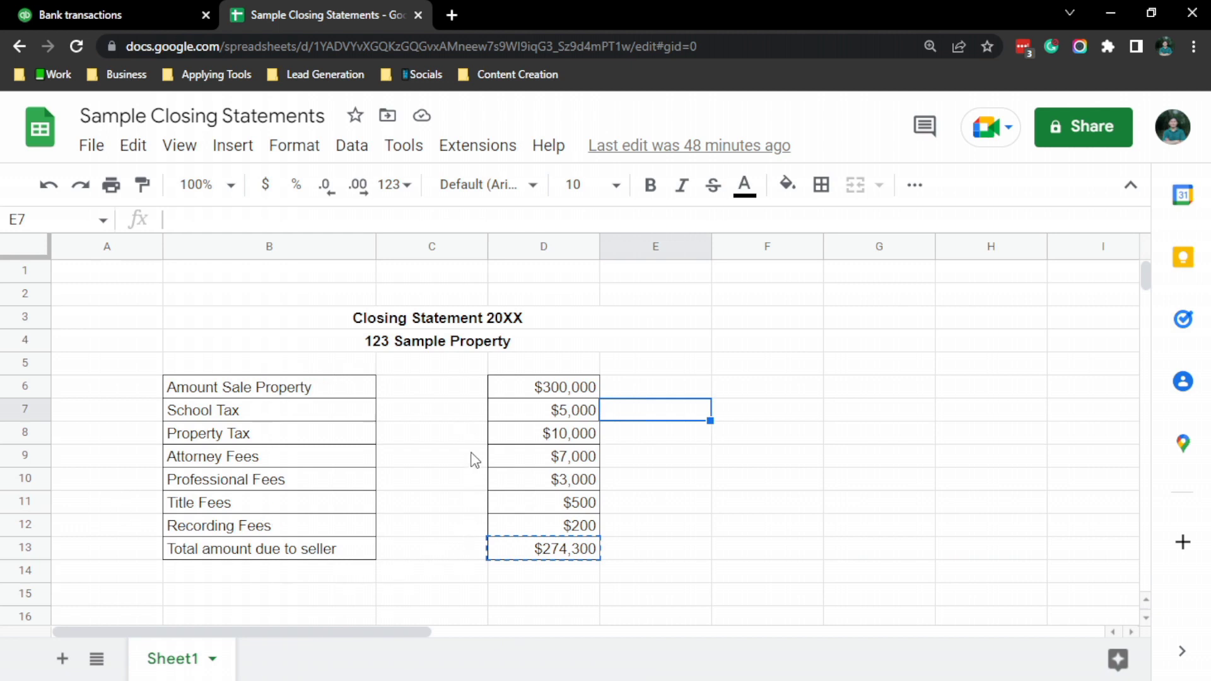
{"action": "left_click", "coordinate": [72, 14]}
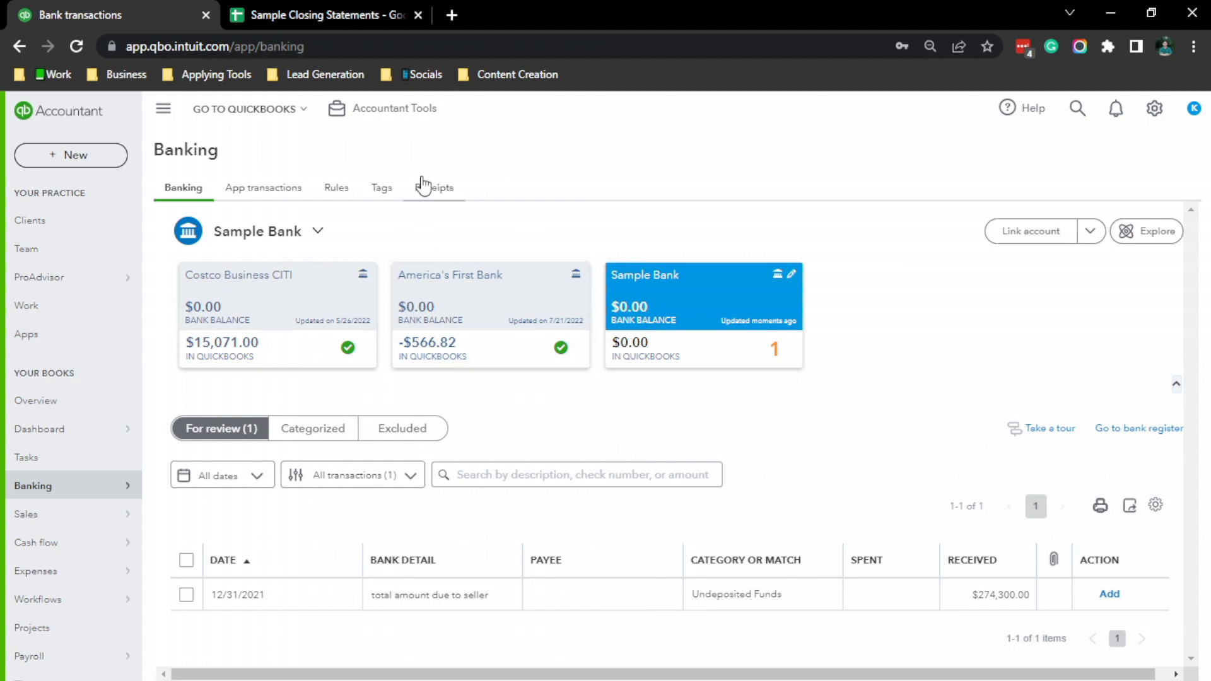
- Open a new journal entry from the accountant tools and set its journal date to 12/31/2021
{"action": "left_click", "coordinate": [392, 113]}
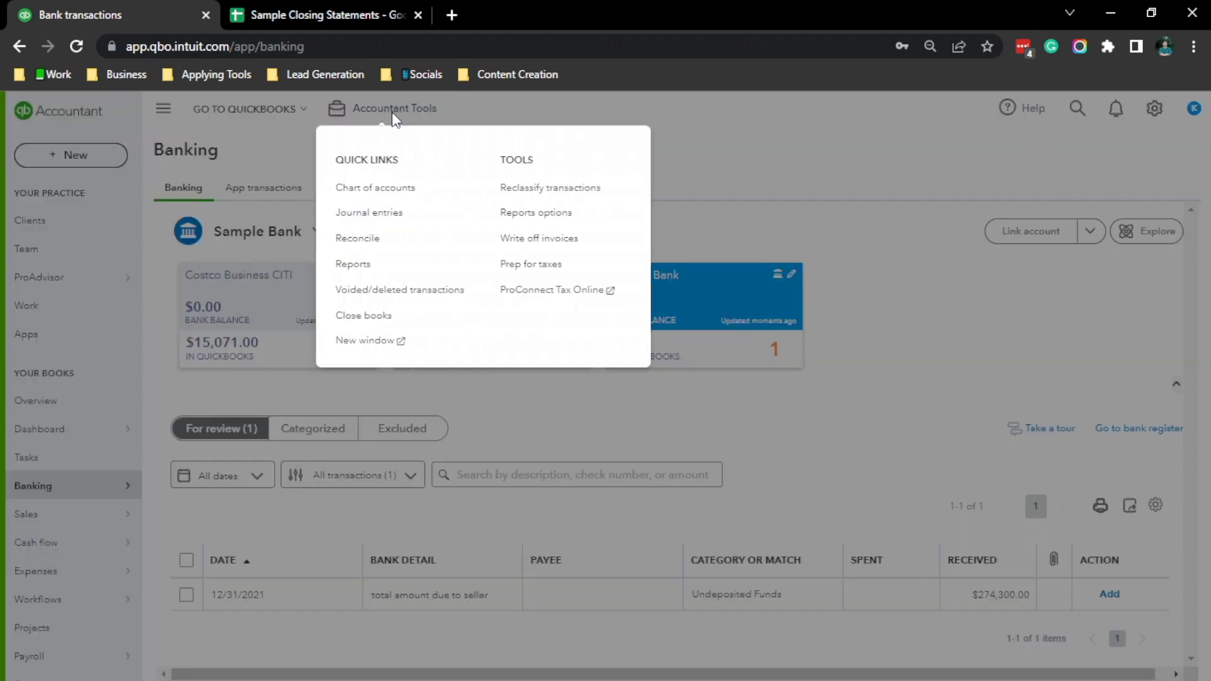
{"action": "left_click", "coordinate": [387, 215]}
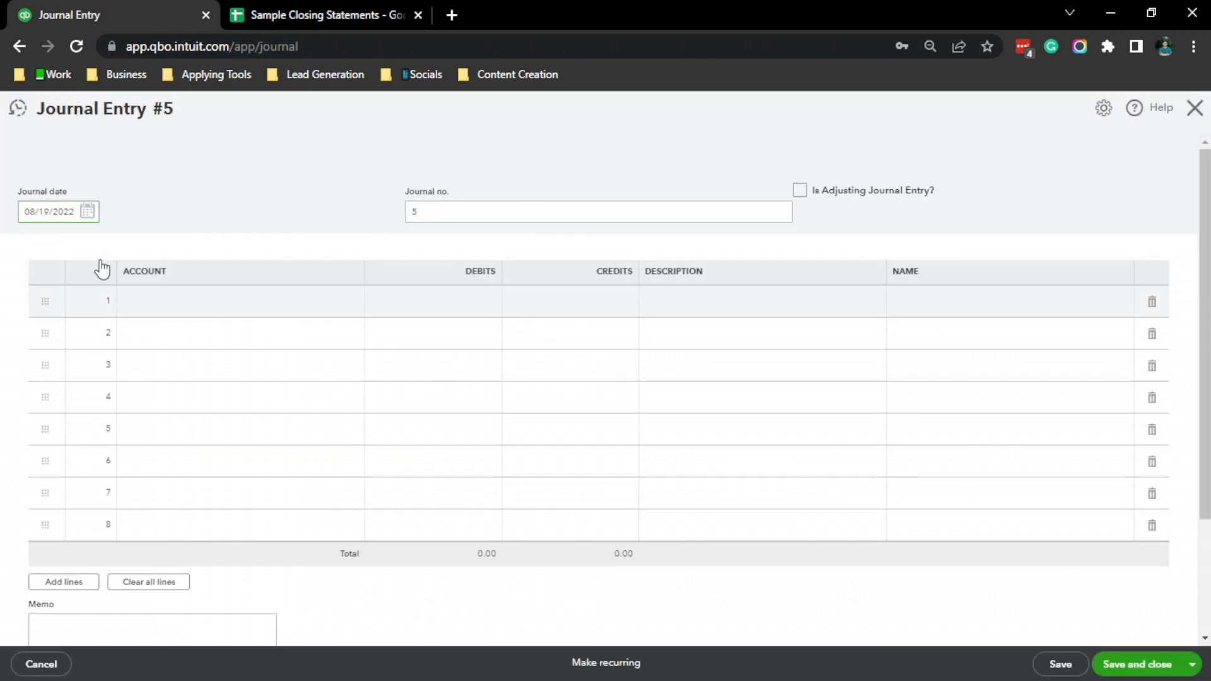
{"action": "left_click", "coordinate": [68, 211]}
{"action": "left_click_drag", "start_coordinate": [75, 211], "coordinate": [9, 216]}
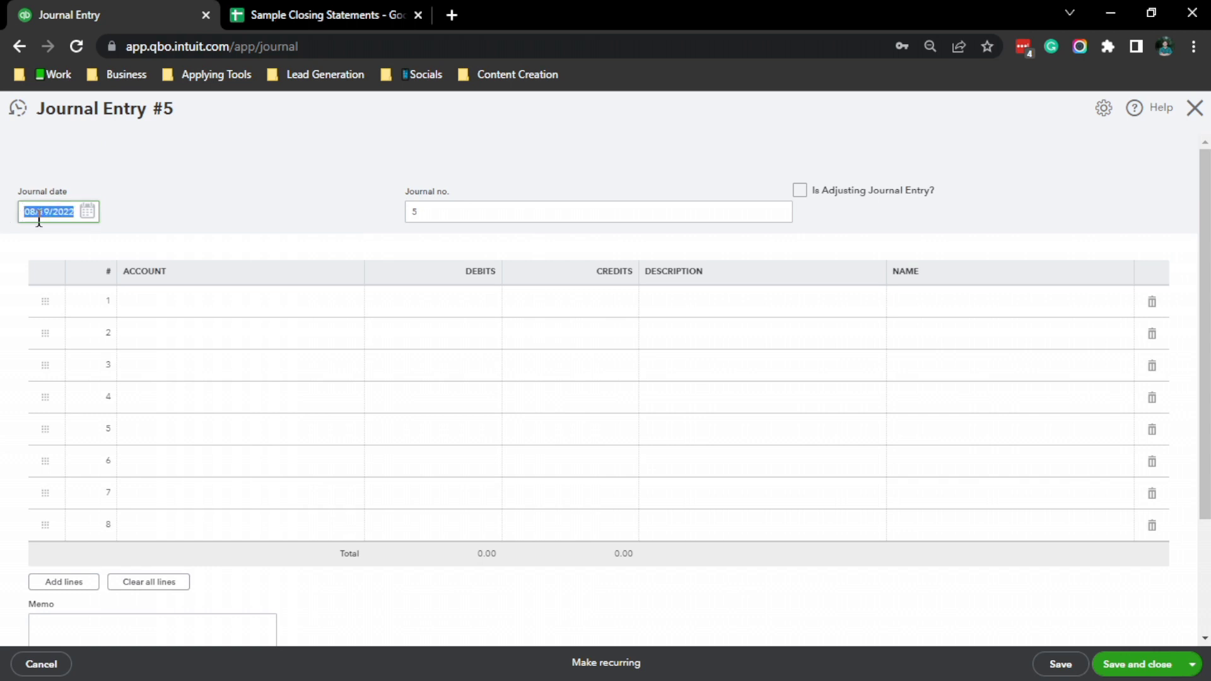
{"action": "type", "text": "12/31/2021"}
{"action": "key", "text": "Tab"}
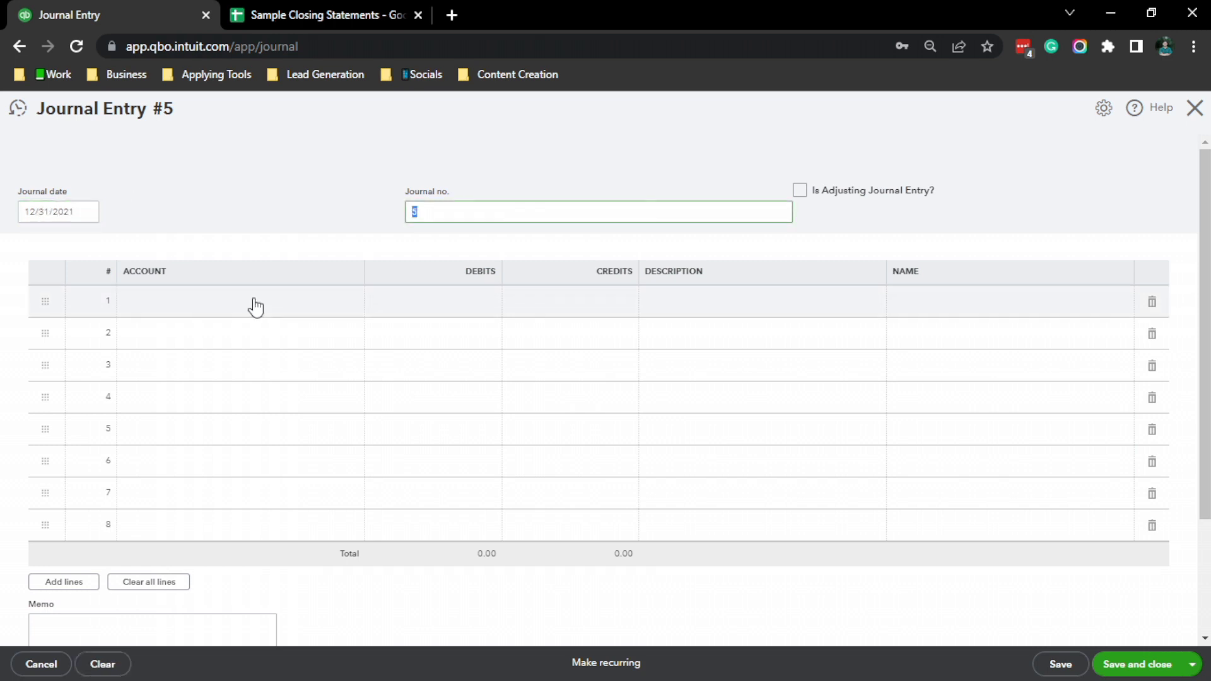
- Record the closing statement's property sale on journal line 1 with the Property Sales account and a 300,000 credit
{"action": "left_click", "coordinate": [342, 9]}
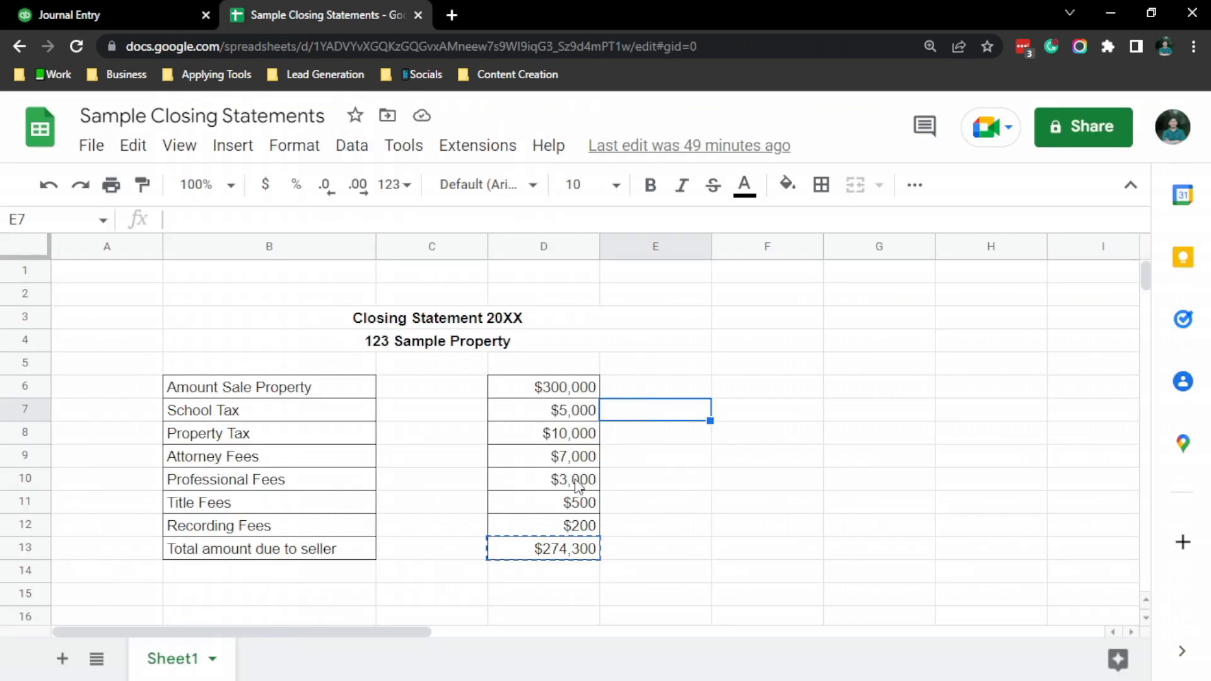
{"action": "scroll", "coordinate": [577, 486], "scroll_direction": "down", "scroll_amount": 1}
{"action": "scroll", "coordinate": [576, 478], "scroll_direction": "up", "scroll_amount": 1}
{"action": "left_click", "coordinate": [114, 11]}
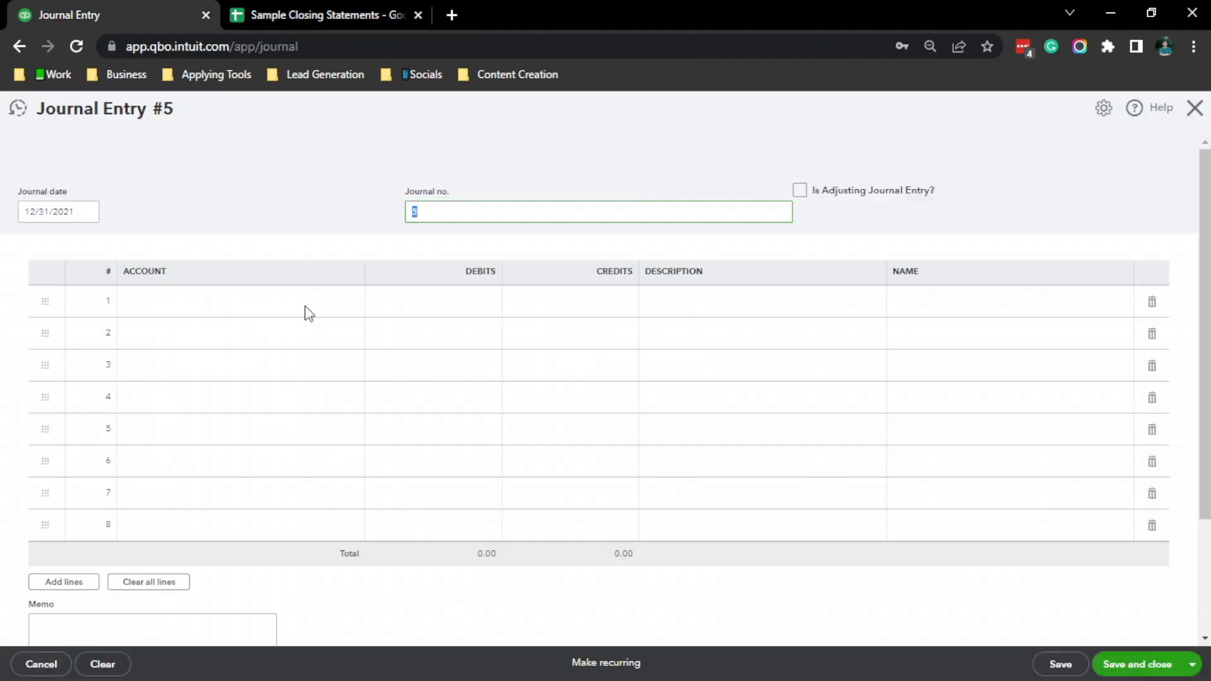
{"action": "left_click", "coordinate": [243, 316]}
{"action": "left_click", "coordinate": [242, 307]}
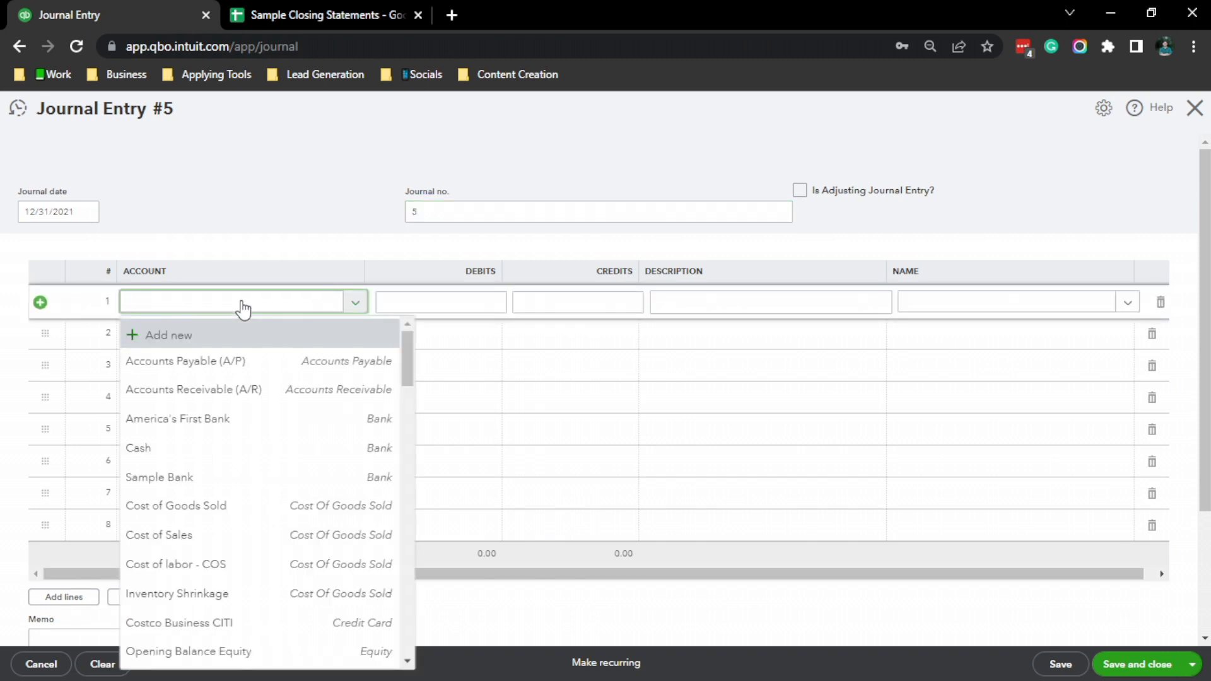
{"action": "type", "text": "Propert"}
{"action": "left_click", "coordinate": [244, 359]}
{"action": "left_click", "coordinate": [567, 305]}
{"action": "left_click", "coordinate": [284, 13]}
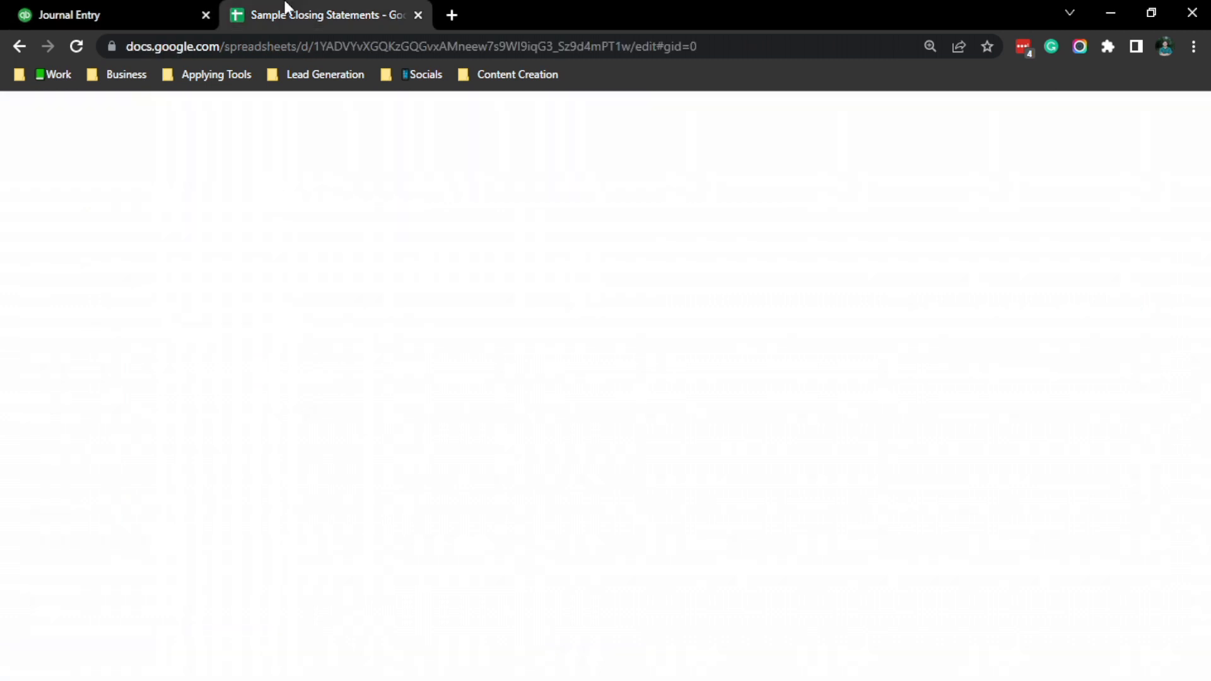
{"action": "left_click", "coordinate": [145, 8]}
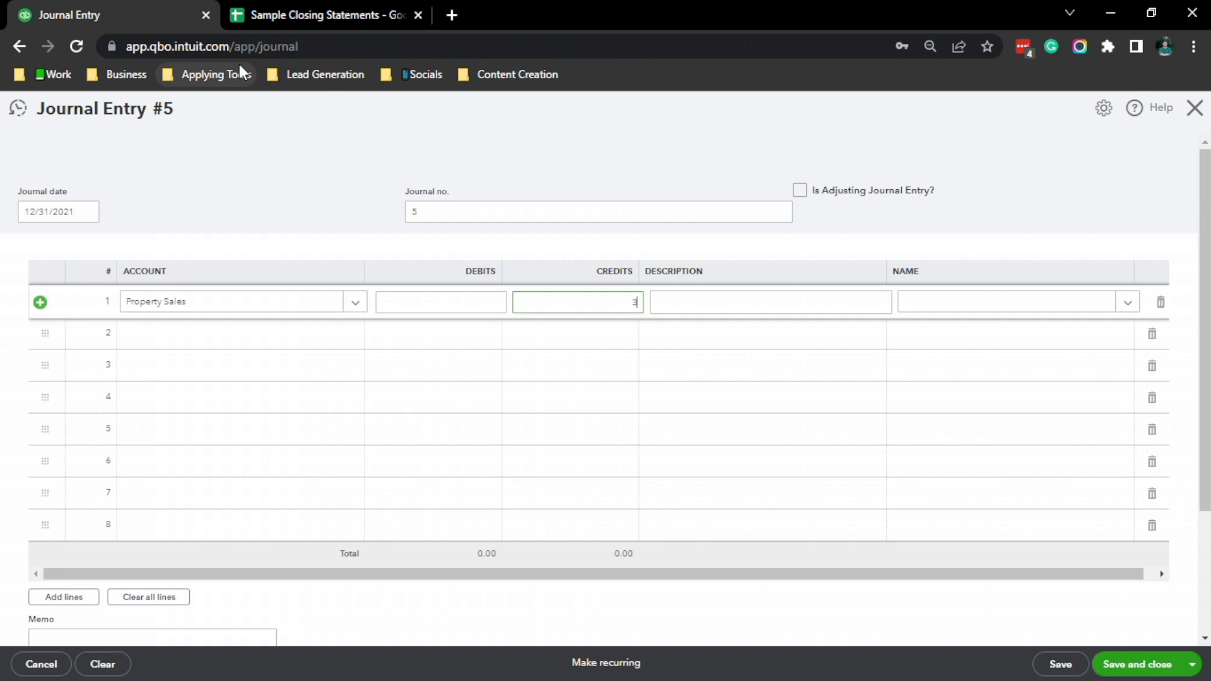
{"action": "key", "text": "Tab"}
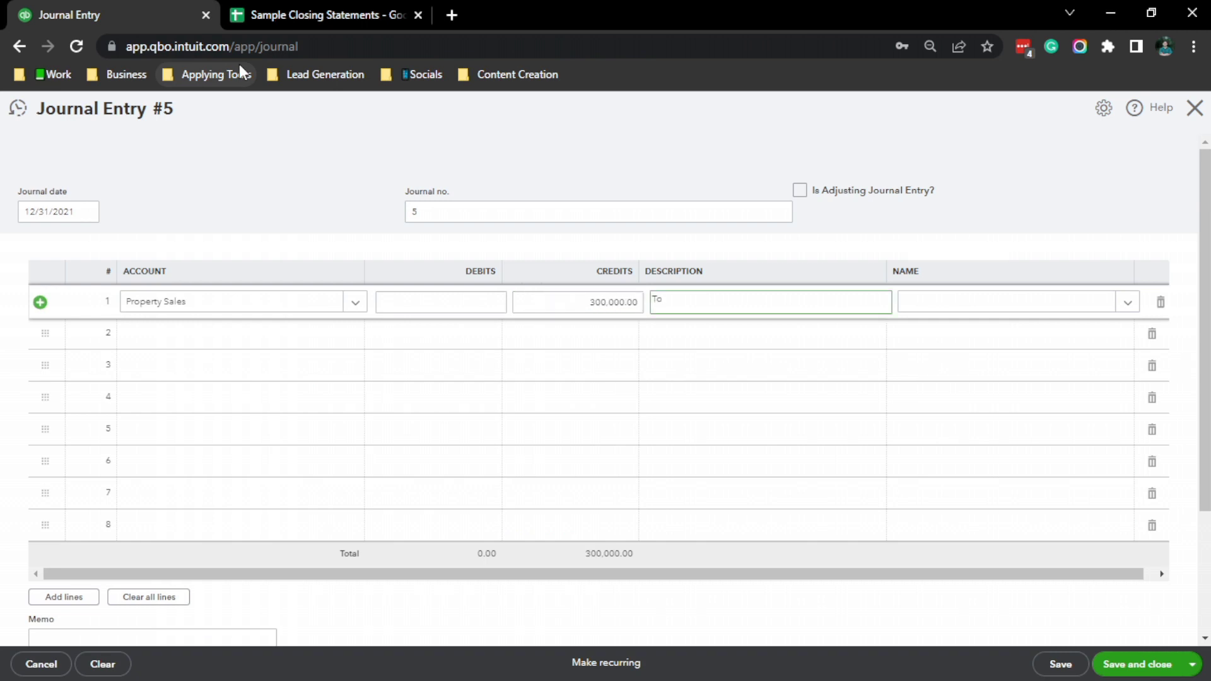
- Set the description of the Property Sales line to "Sale amount"
{"action": "type", "text": "Total Sale am"}
{"action": "key", "text": "BackSpace"}
{"action": "key", "text": "BackSpace"}
{"action": "key", "text": "BackSpace"}
{"action": "key", "text": "BackSpace"}
{"action": "key", "text": "BackSpace"}
{"action": "key", "text": "BackSpace"}
{"action": "key", "text": "BackSpace"}
{"action": "key", "text": "BackSpace"}
{"action": "key", "text": "BackSpace"}
{"action": "key", "text": "BackSpace"}
{"action": "key", "text": "BackSpace"}
{"action": "key", "text": "BackSpace"}
{"action": "type", "text": "Sale amount"}
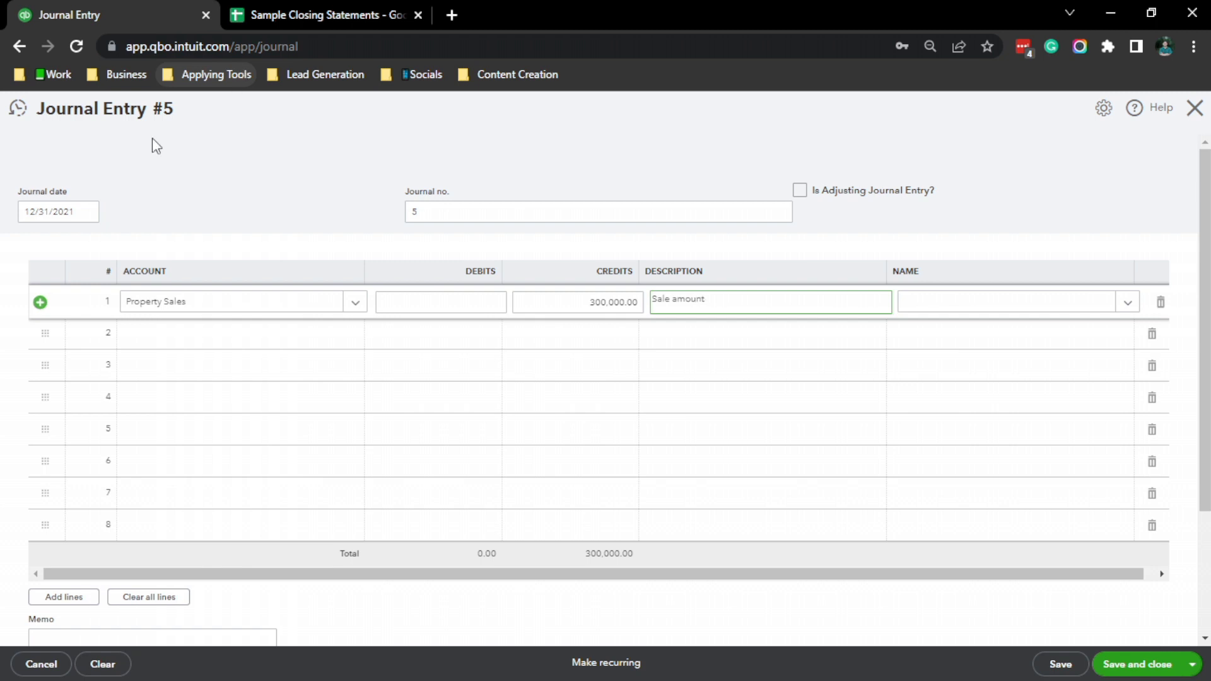
- Record the closing statement's school tax on journal line 2 with the Taxes & Licenses account and a 5,000 debit
{"action": "left_click", "coordinate": [337, 6]}
{"action": "left_click", "coordinate": [16, 8]}
{"action": "left_click", "coordinate": [200, 340]}
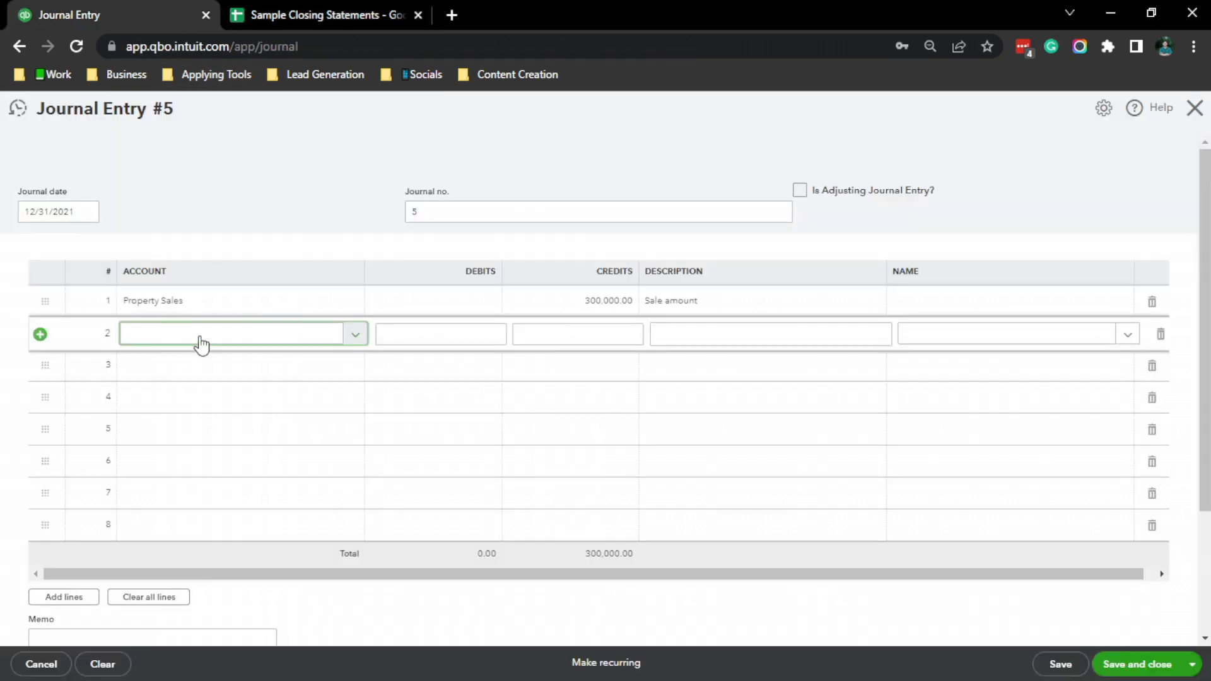
{"action": "type", "text": "Taxes & Licenses"}
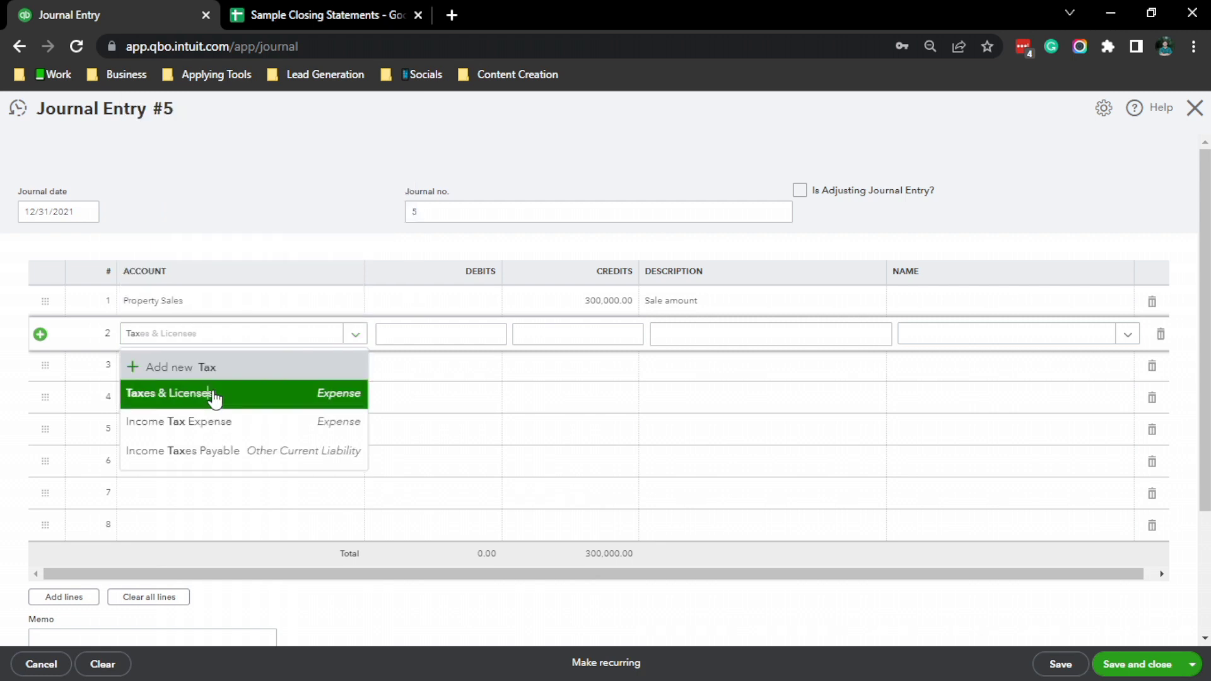
{"action": "left_click", "coordinate": [218, 393]}
{"action": "left_click", "coordinate": [406, 341]}
{"action": "left_click", "coordinate": [315, 9]}
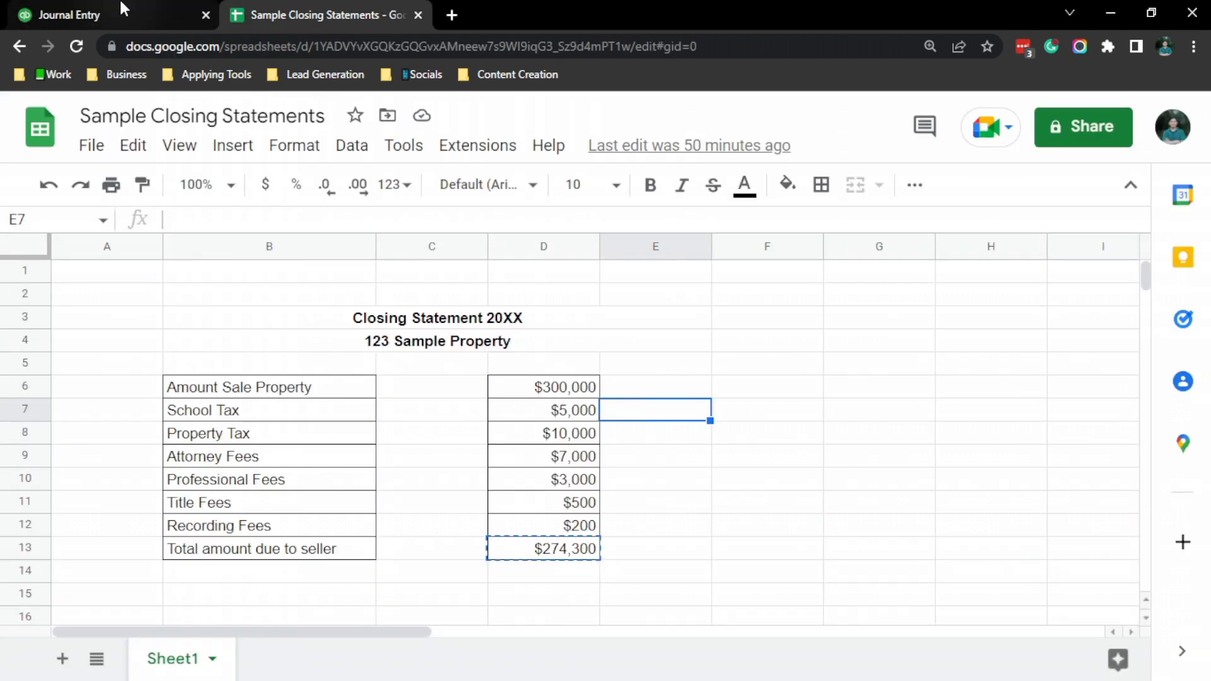
{"action": "left_click", "coordinate": [121, 7]}
{"action": "type", "text": "5000"}
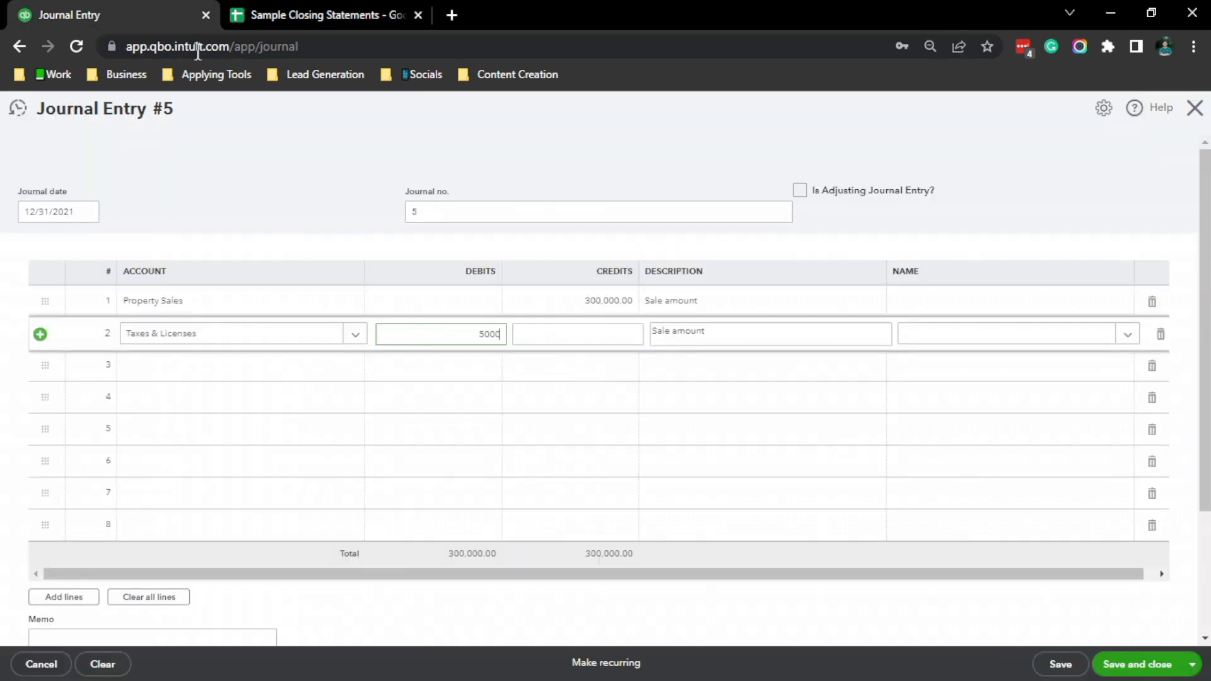
- Replace the description of journal line 2 with "School tax"
{"action": "left_click", "coordinate": [309, 12]}
{"action": "left_click", "coordinate": [126, 9]}
{"action": "key", "text": "Tab"}
{"action": "key", "text": "Tab"}
{"action": "type", "text": "Scho"}
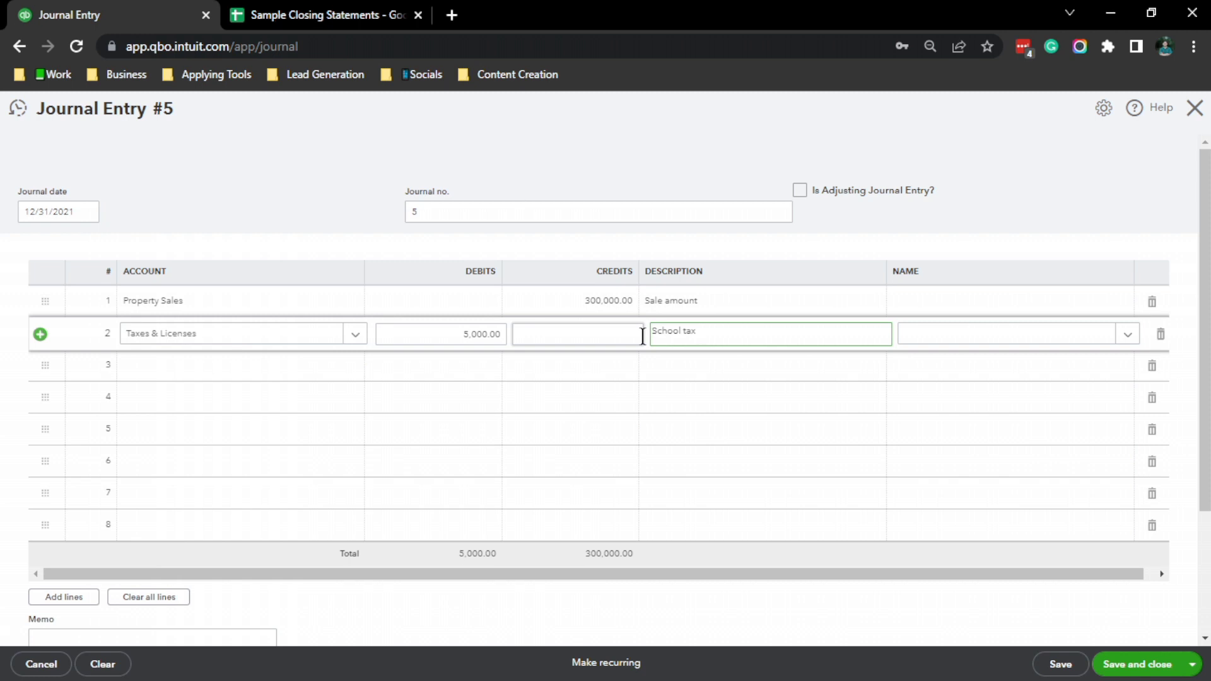
- Fill journal line 3 with the Taxes & Licenses account, a 10,000 debit and the description "Property tax"
{"action": "left_click", "coordinate": [270, 376]}
{"action": "left_click", "coordinate": [297, 13]}
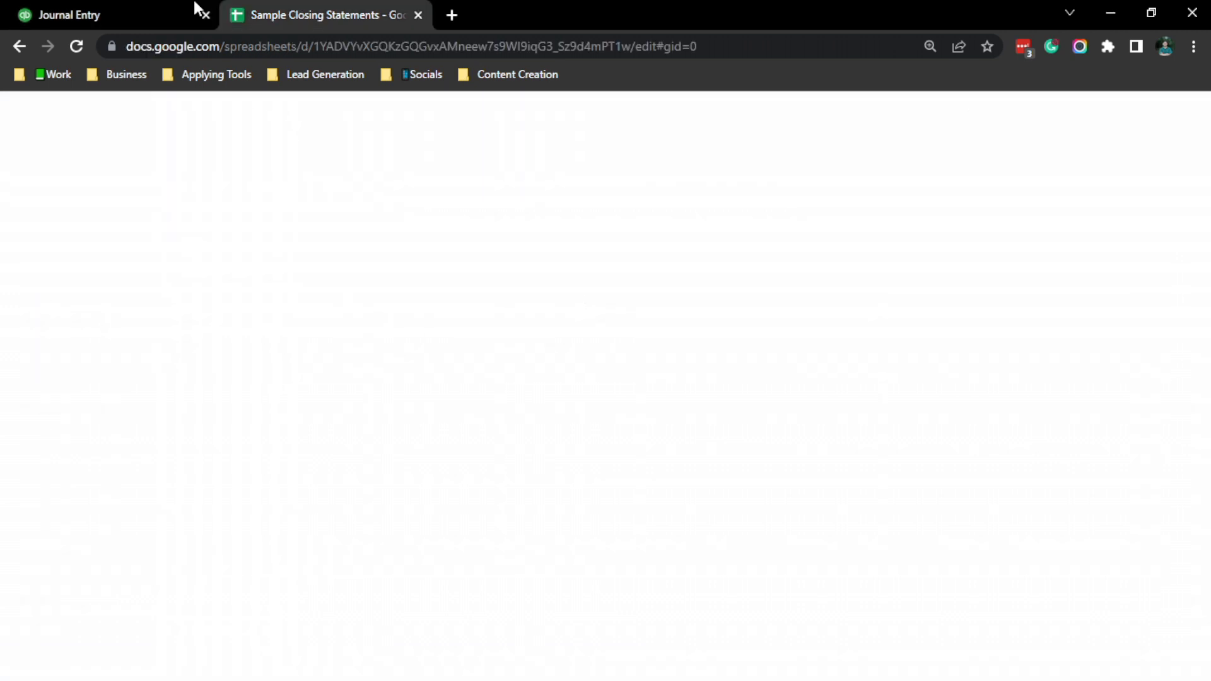
{"action": "left_click", "coordinate": [138, 1]}
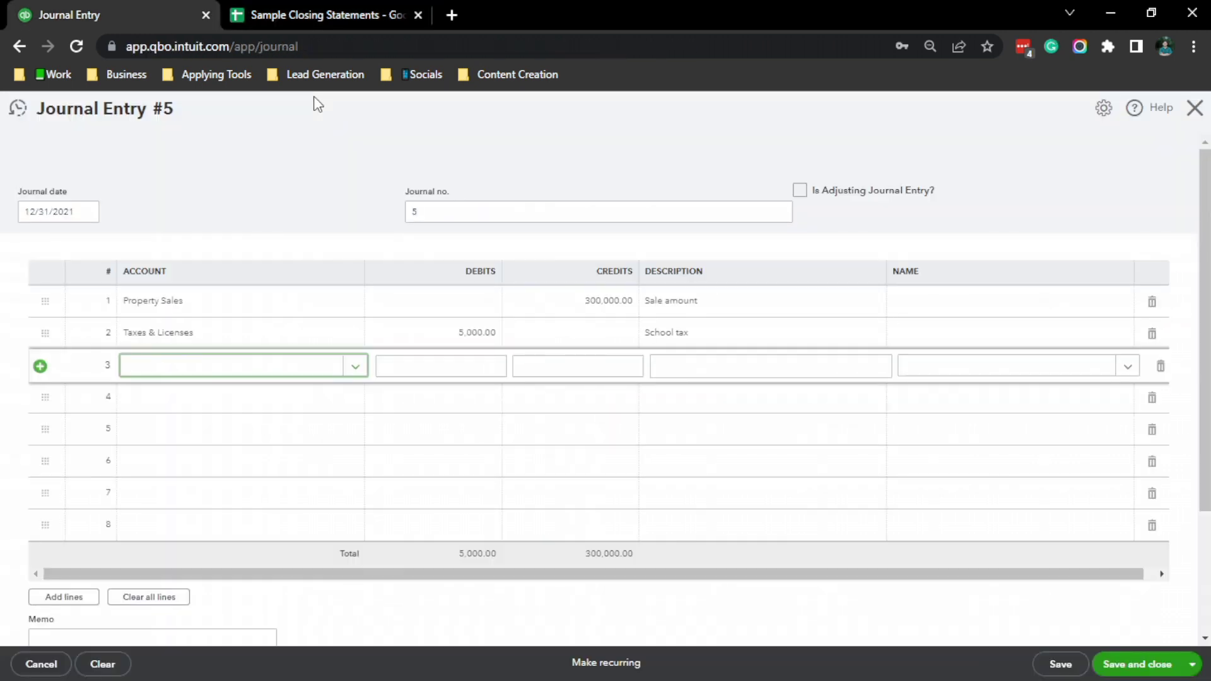
{"action": "type", "text": "taxes"}
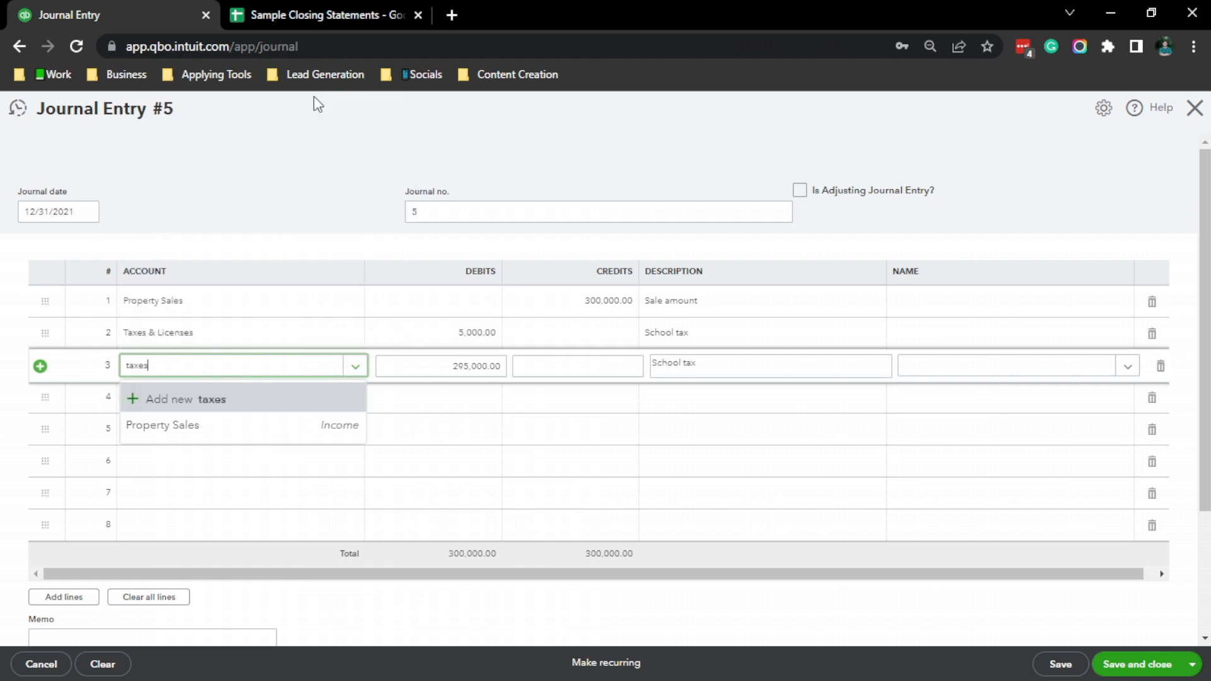
{"action": "left_click", "coordinate": [456, 365]}
{"action": "type", "text": "10,000"}
{"action": "key", "text": "Tab"}
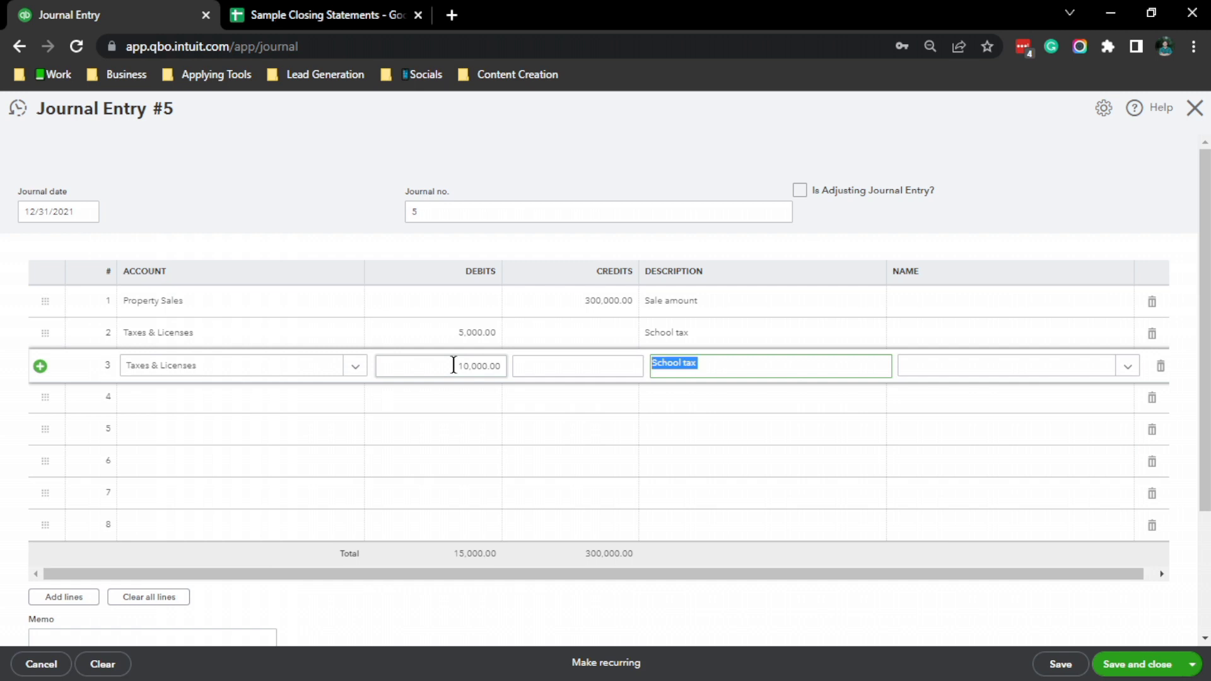
{"action": "key", "text": "BackSpace"}
{"action": "type", "text": "Property"}
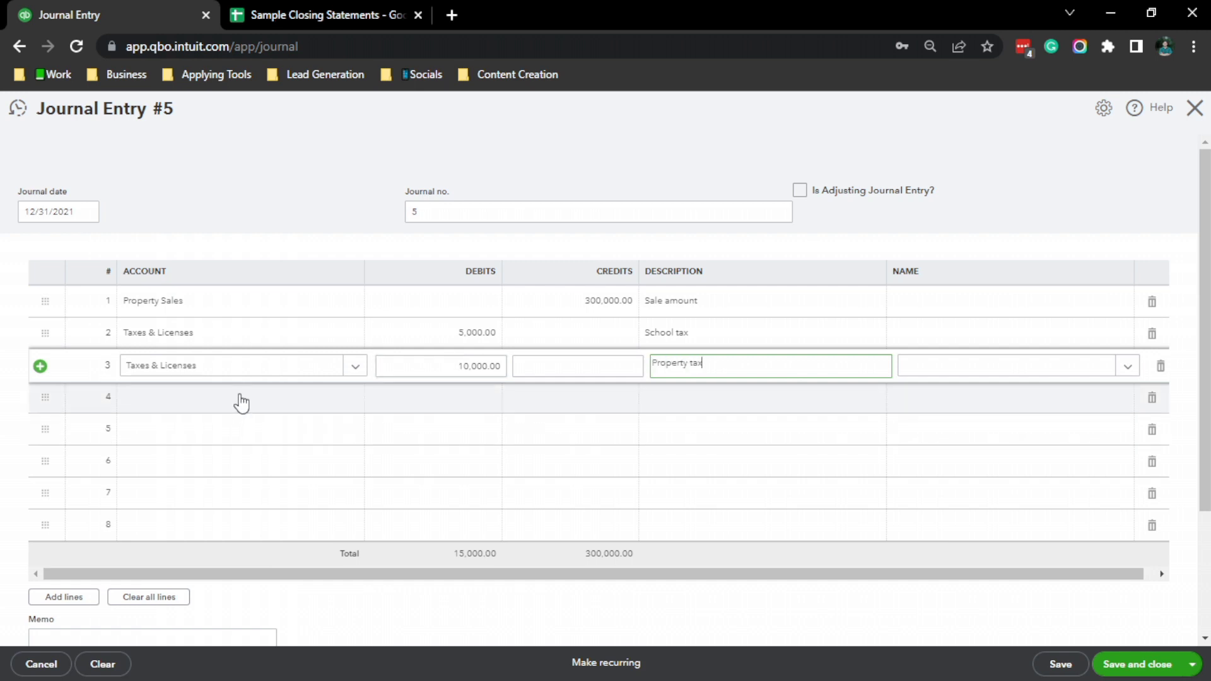
- Fill journal line 4 with the Legal & Professional Services account, a 7,000 debit and the description "Atty fees"
{"action": "left_click", "coordinate": [330, 10]}
{"action": "left_click", "coordinate": [83, 10]}
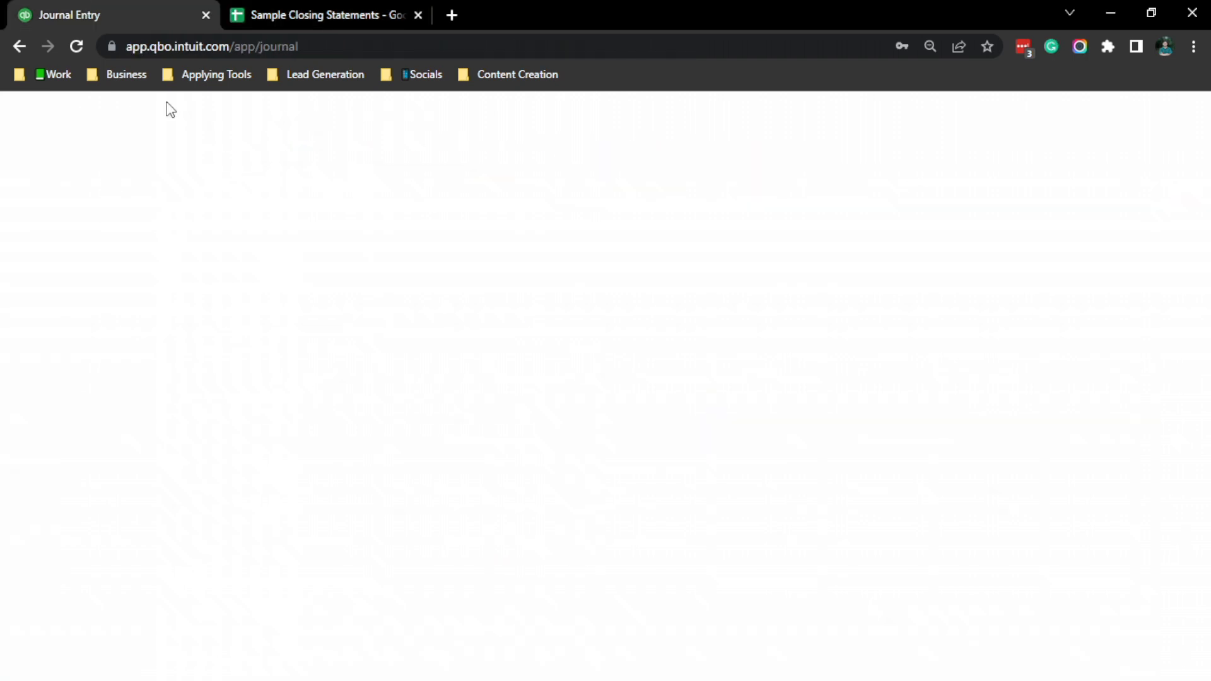
{"action": "type", "text": "Profess"}
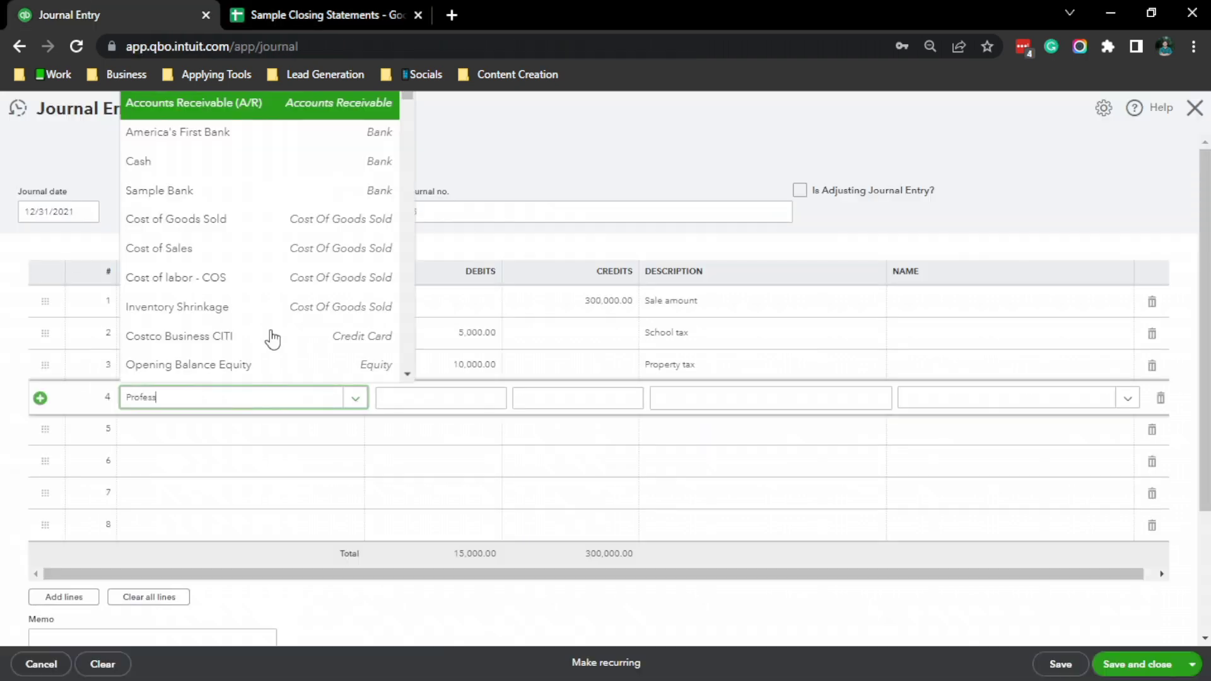
{"action": "left_click", "coordinate": [257, 459]}
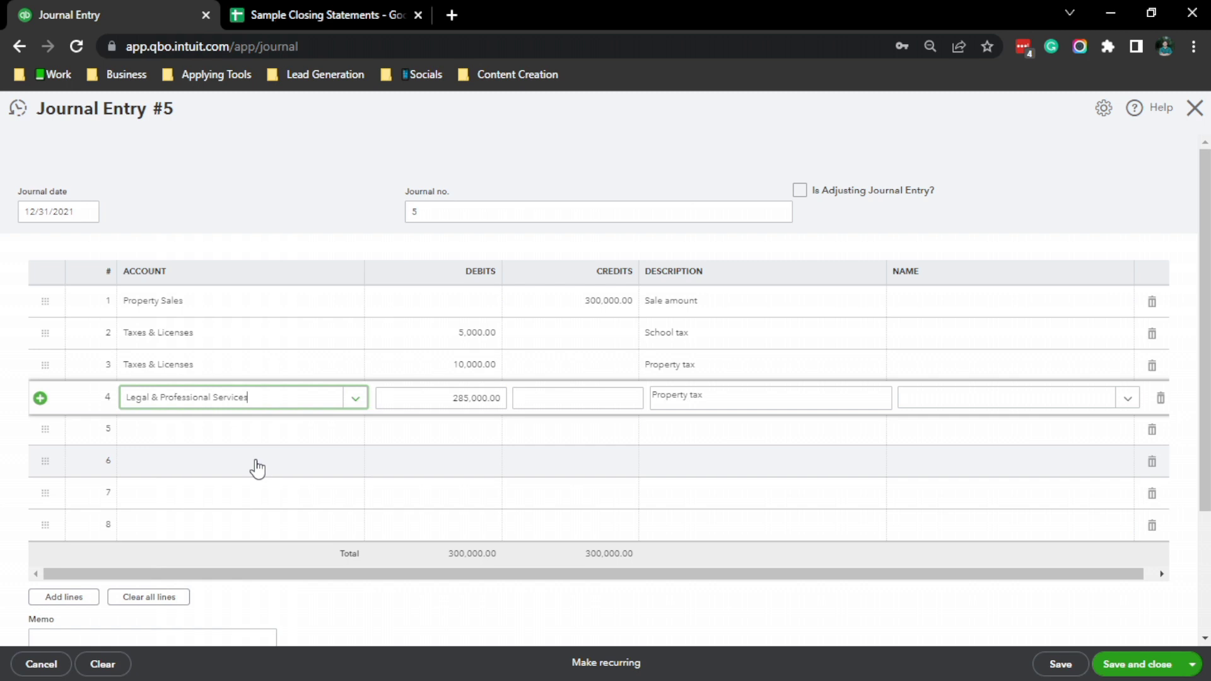
{"action": "left_click", "coordinate": [296, 13]}
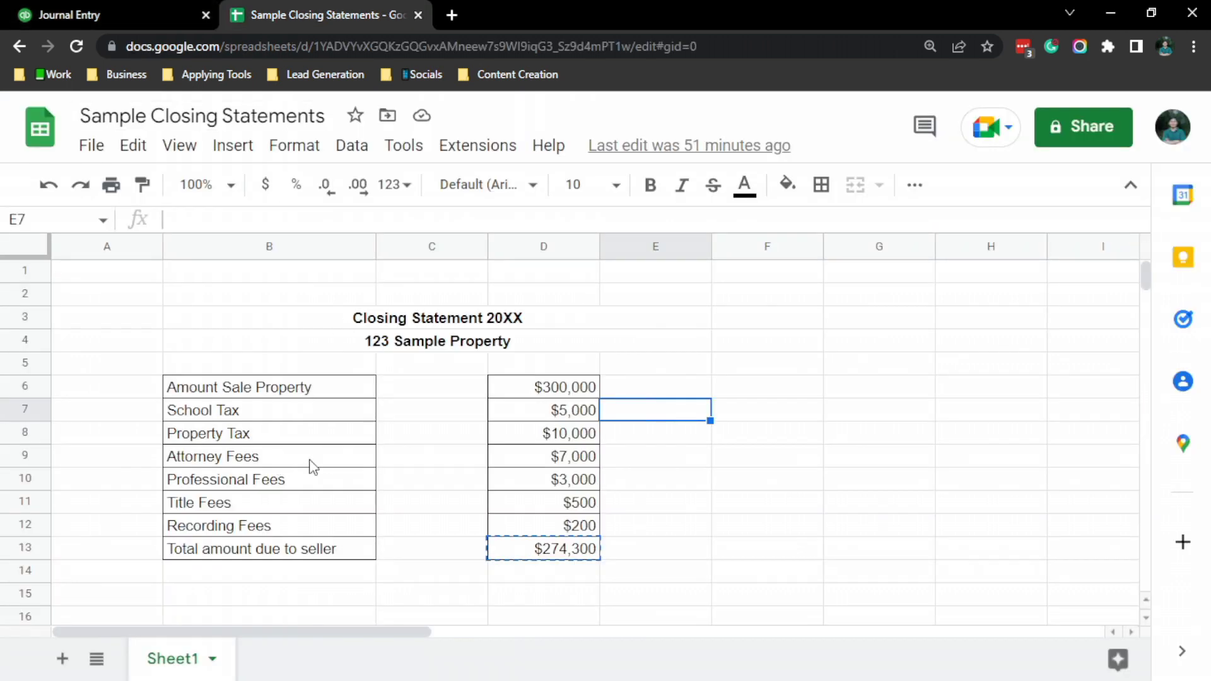
{"action": "left_click", "coordinate": [69, 14]}
{"action": "type", "text": "7000"}
{"action": "key", "text": "Tab"}
{"action": "key", "text": "Tab"}
{"action": "type", "text": "Atty fees"}
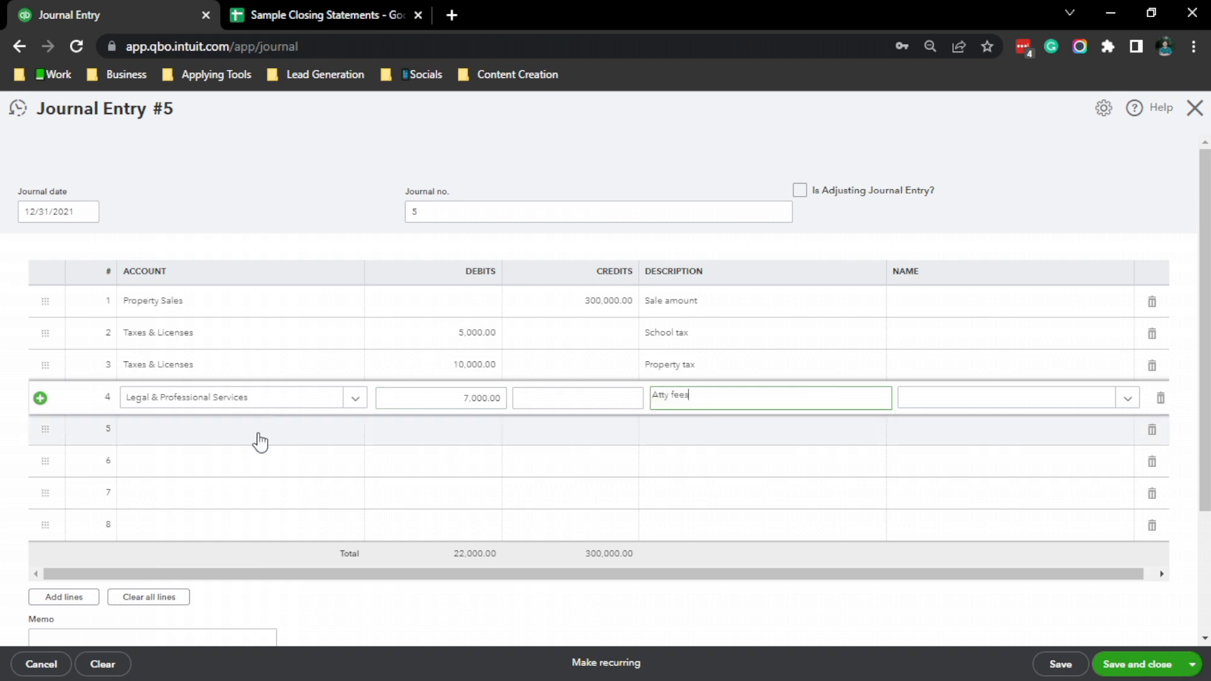
- Fill journal line 5 with the Legal & Professional Services account, a 3,000 debit and the description "Professional Fees"
{"action": "left_click", "coordinate": [316, 14]}
{"action": "left_click", "coordinate": [149, 13]}
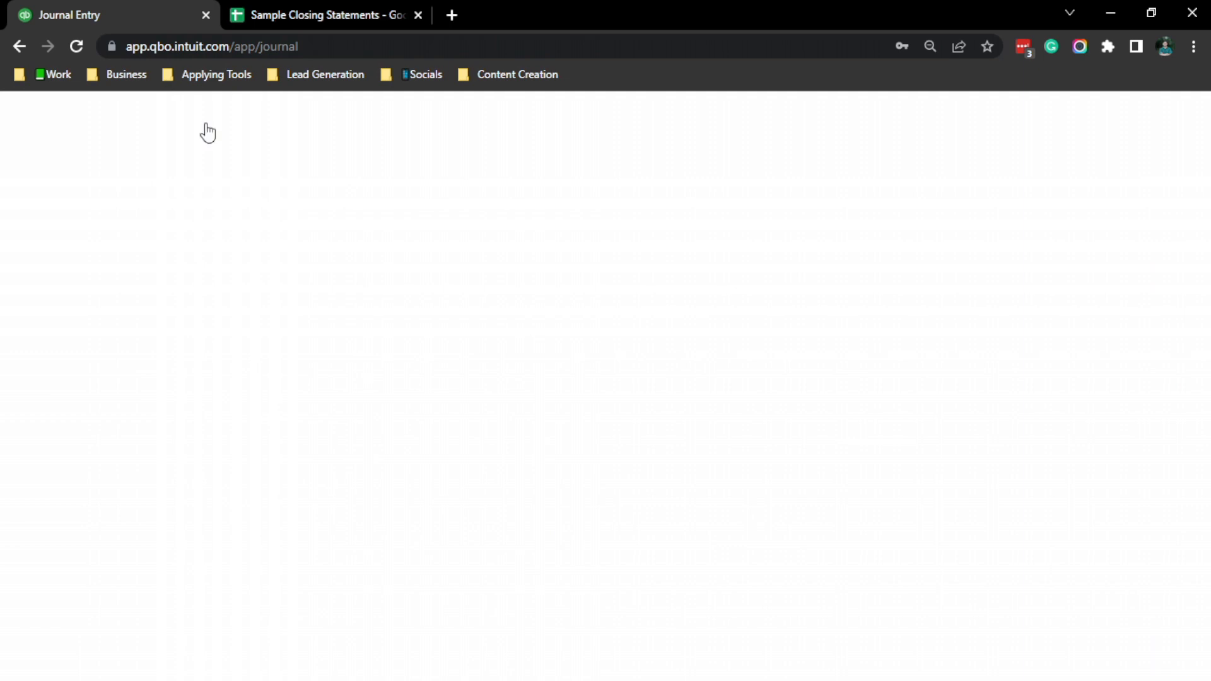
{"action": "left_click", "coordinate": [260, 442]}
{"action": "left_click", "coordinate": [285, 12]}
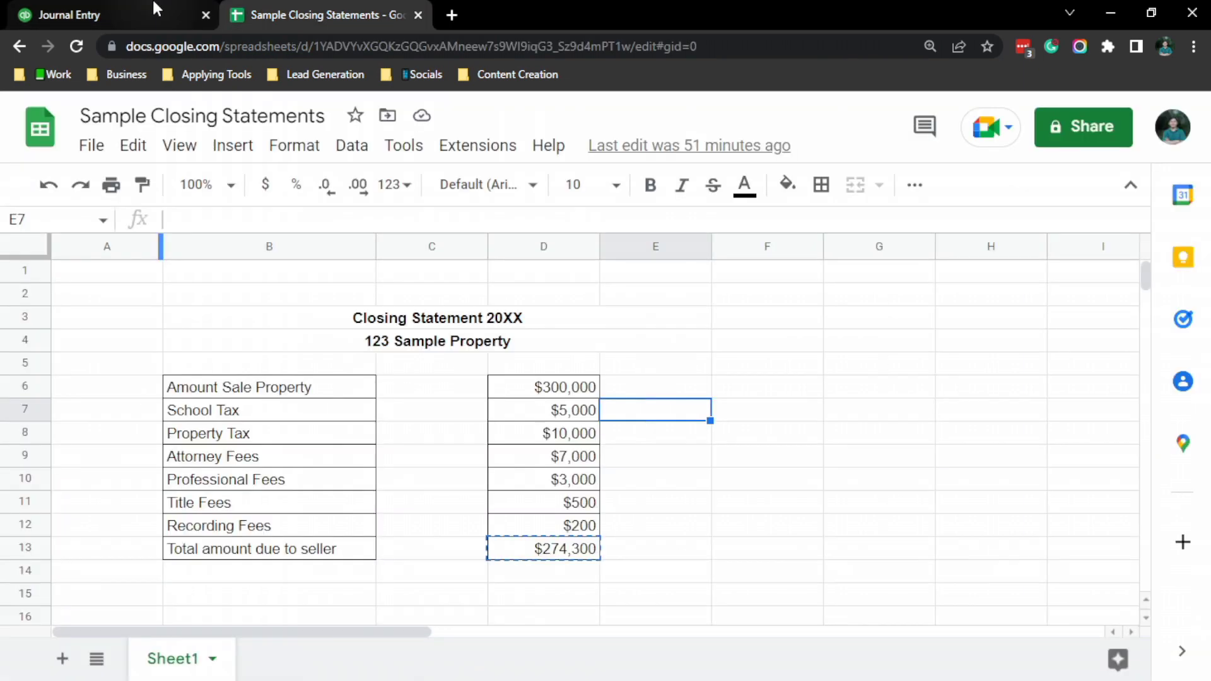
{"action": "left_click", "coordinate": [156, 9]}
{"action": "type", "text": "Pr"}
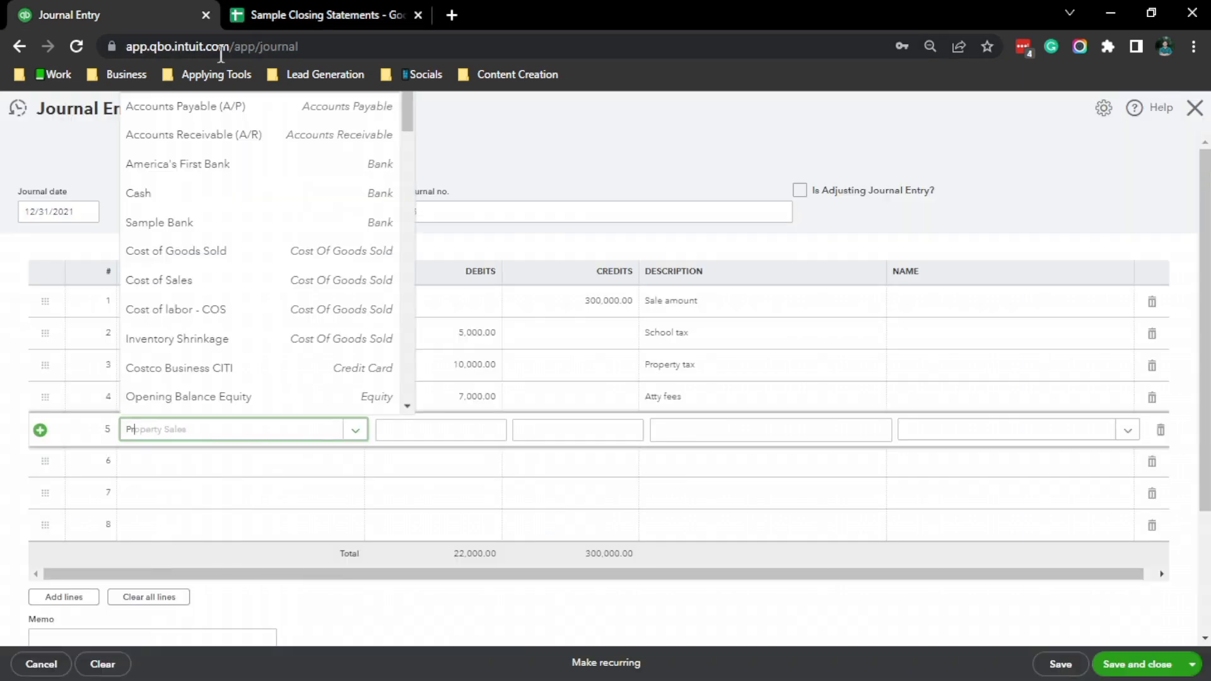
{"action": "type", "text": "ofess"}
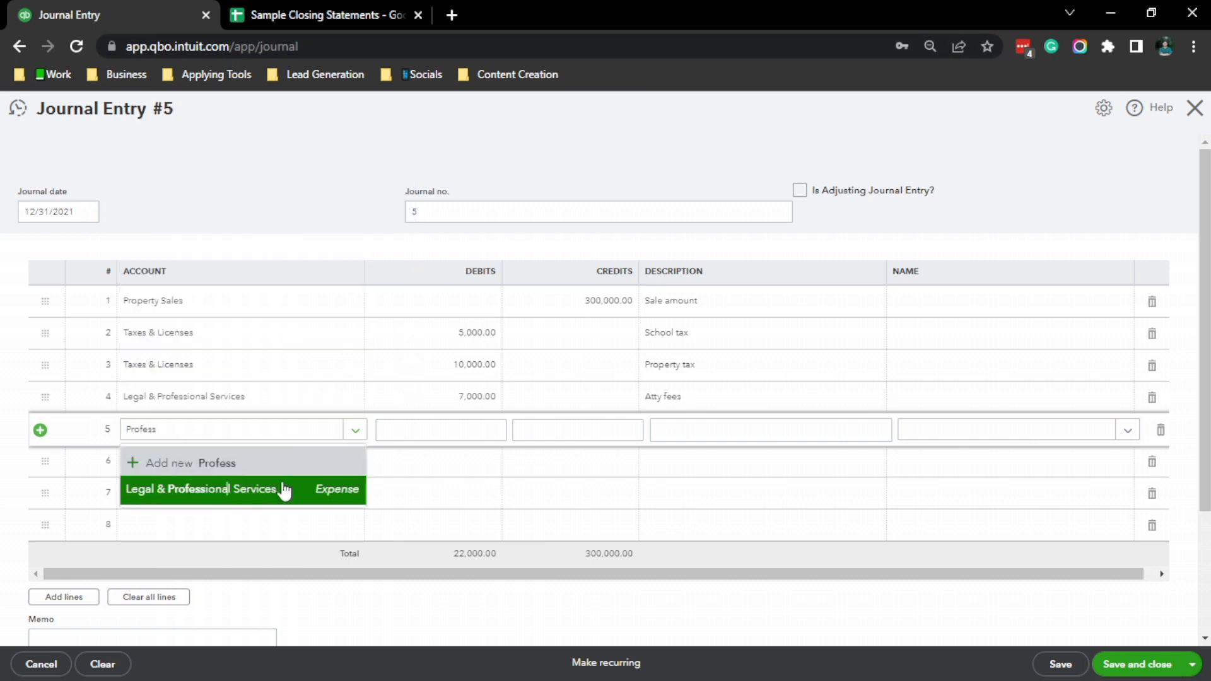
{"action": "left_click", "coordinate": [284, 489]}
{"action": "type", "text": "3000"}
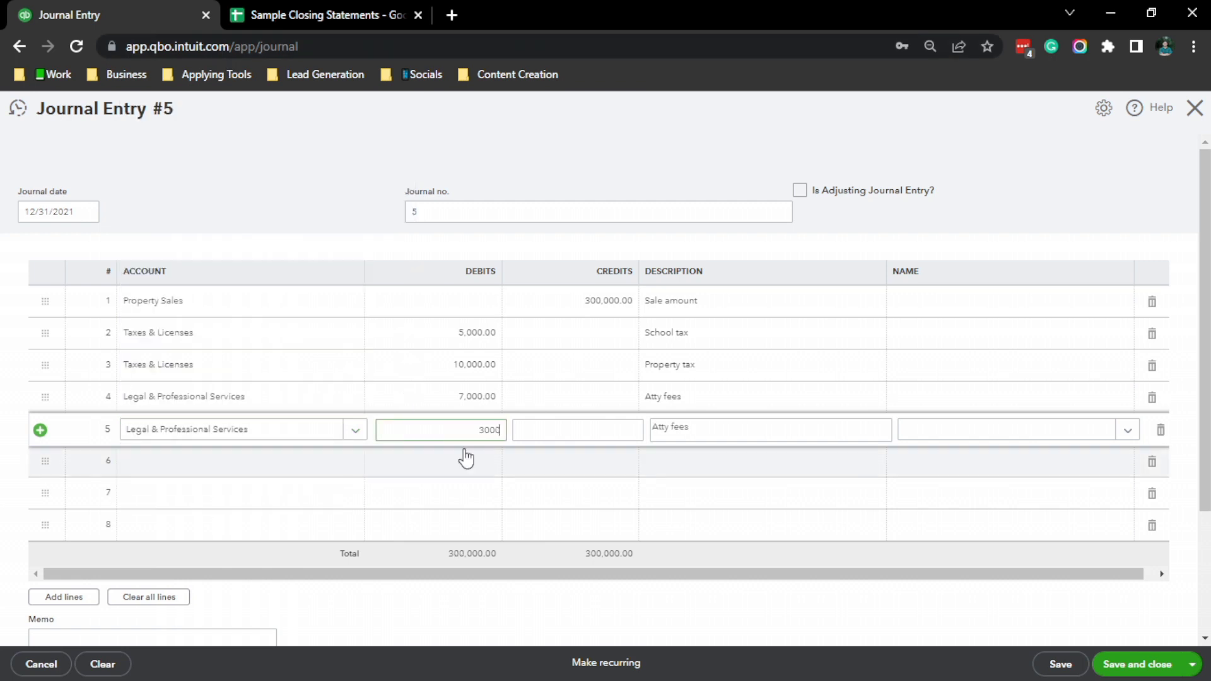
{"action": "key", "text": "Tab"}
{"action": "type", "text": "P"}
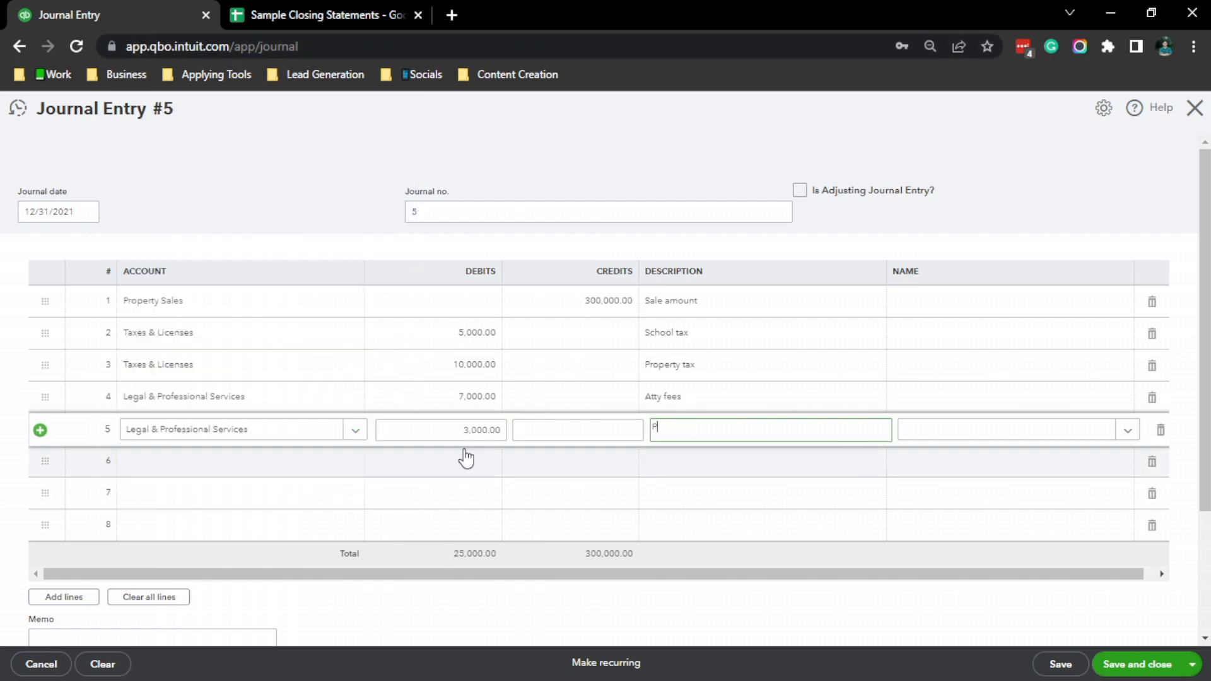
{"action": "type", "text": "rofessional Fees"}
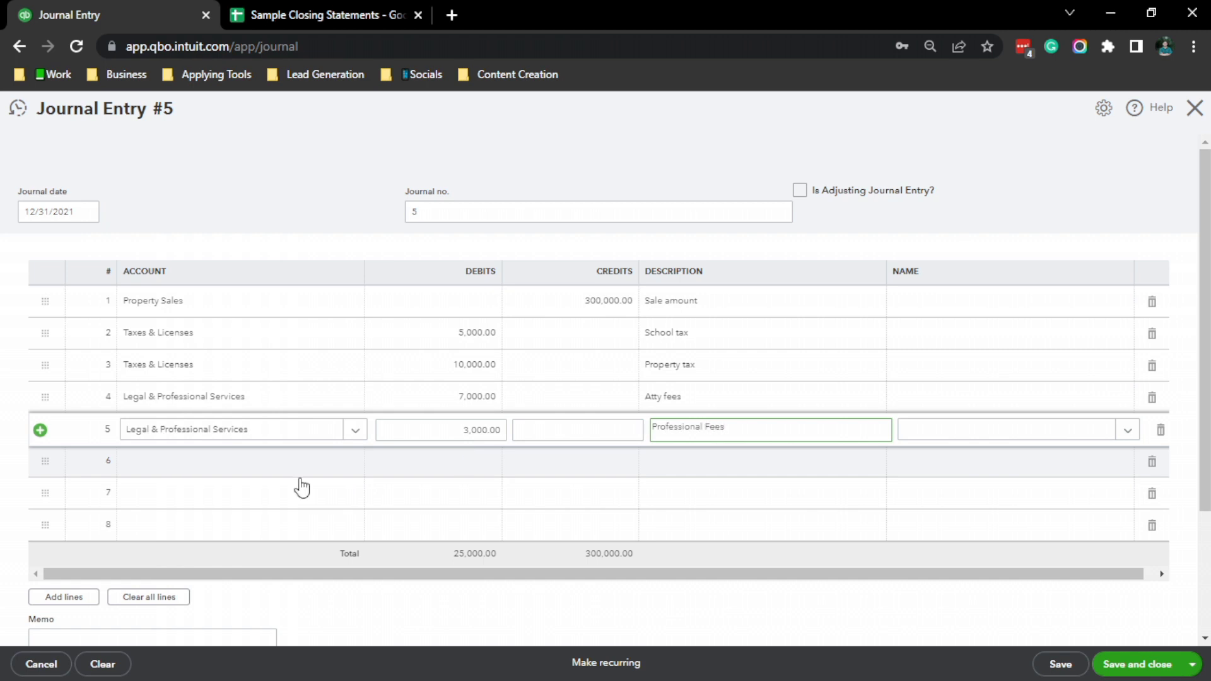
- Record the closing statement's title fees on journal line 6: Legal & Professional Services account, 500 debit, description "Title fees"
{"action": "key", "text": "ctrl+Tab"}
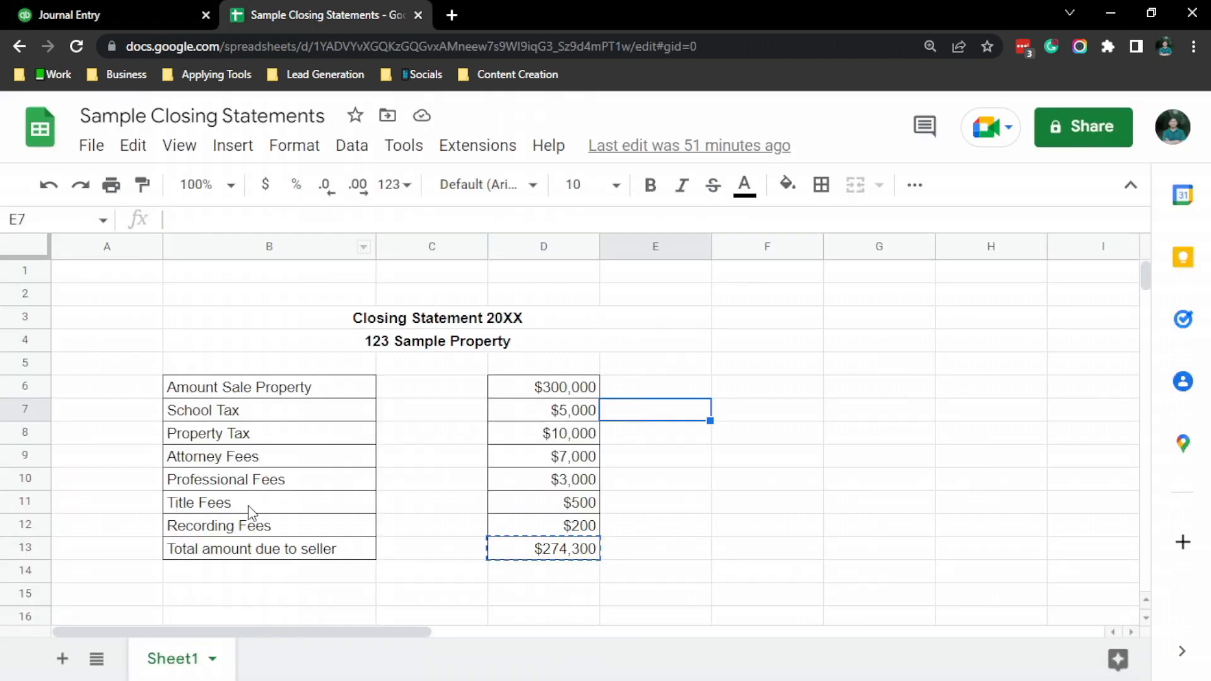
{"action": "left_click", "coordinate": [103, 12]}
{"action": "left_click", "coordinate": [251, 464]}
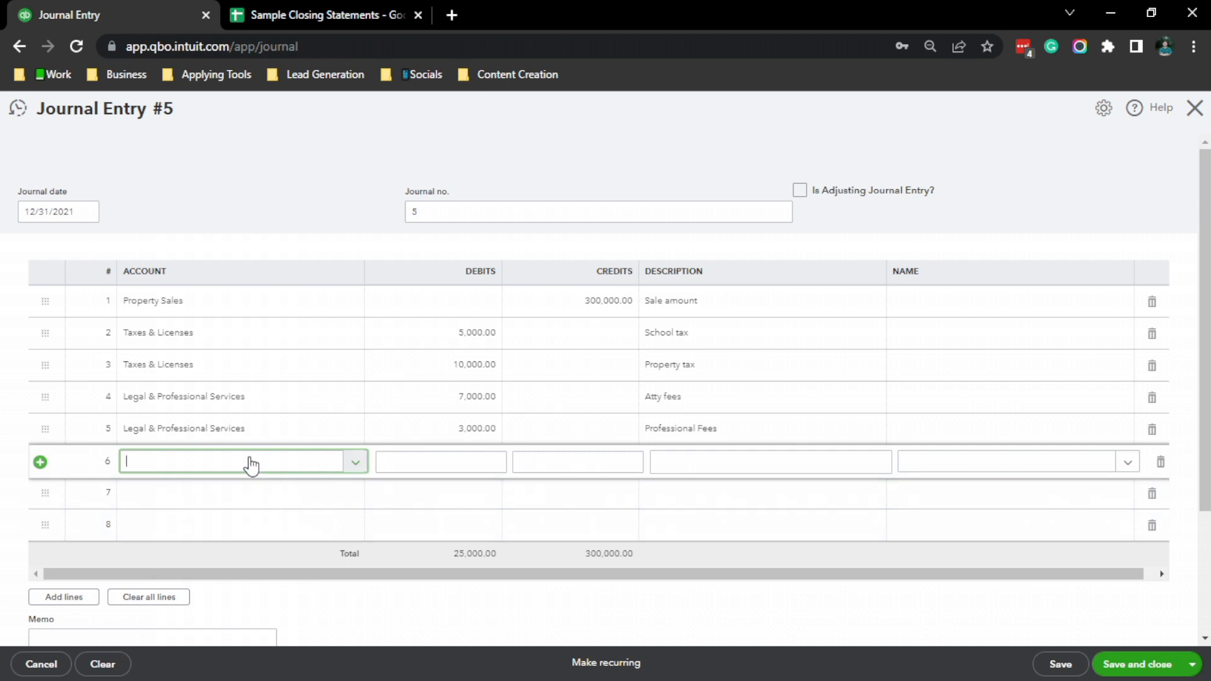
{"action": "type", "text": "Legal"}
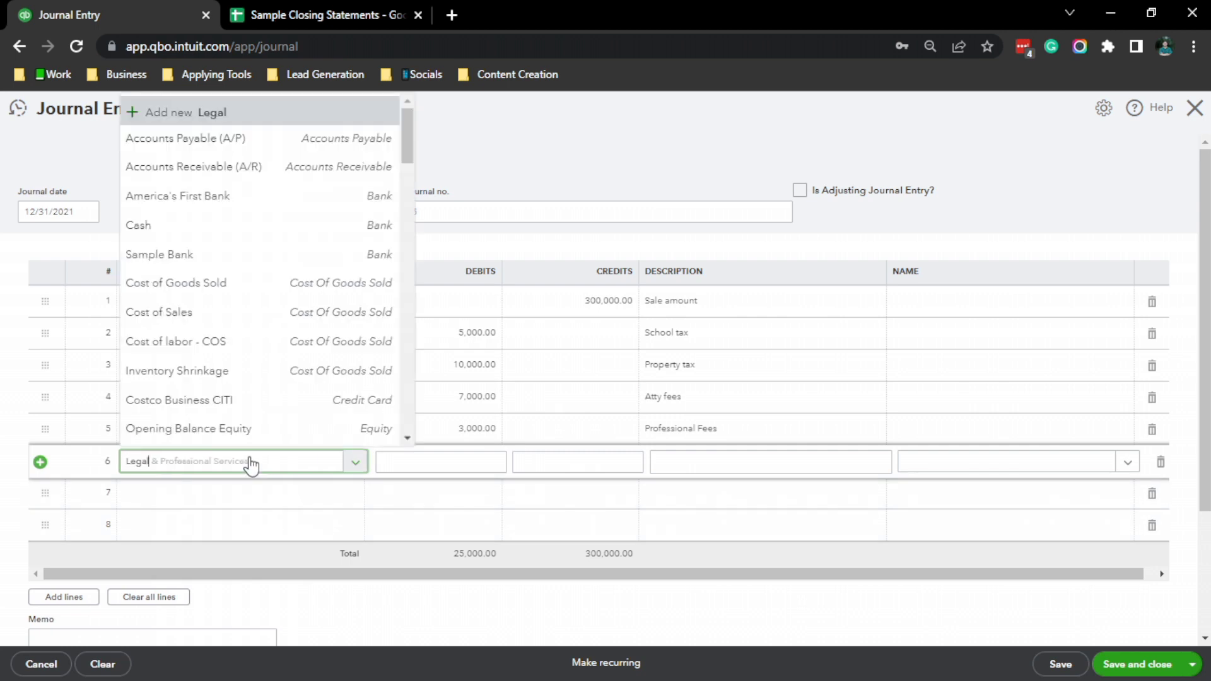
{"action": "left_click", "coordinate": [238, 522]}
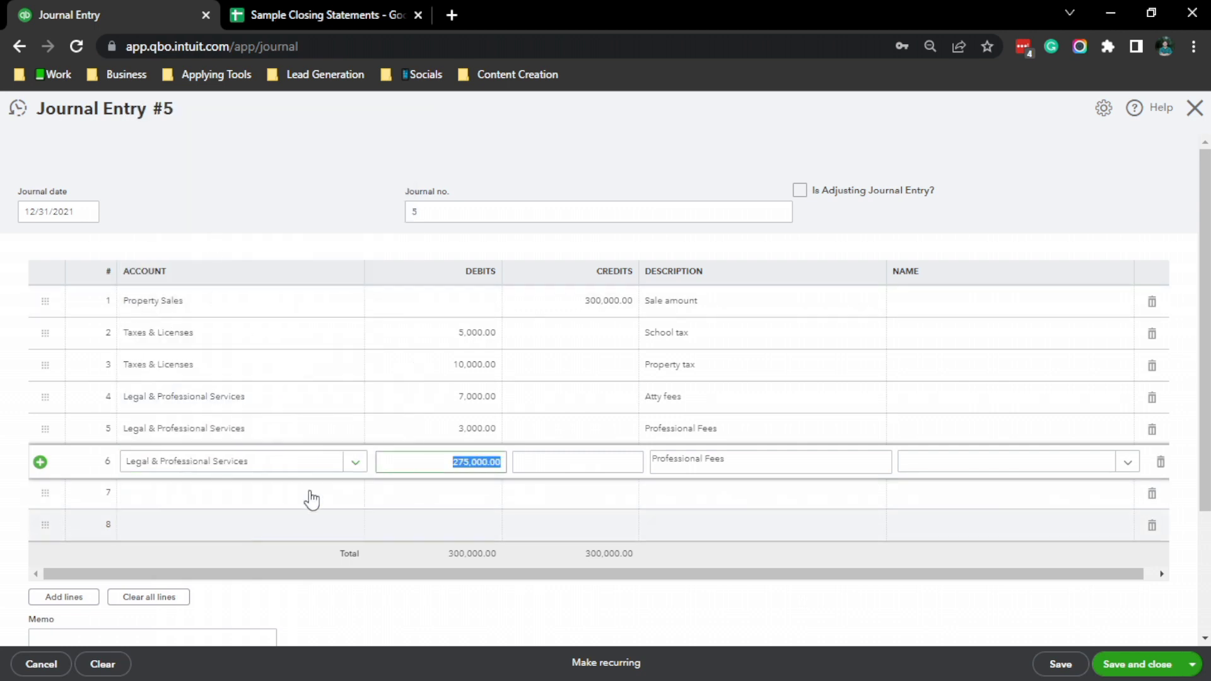
{"action": "left_click", "coordinate": [327, 9]}
{"action": "left_click", "coordinate": [89, 2]}
{"action": "type", "text": "500"}
{"action": "key", "text": "Tab"}
{"action": "key", "text": "Tab"}
{"action": "type", "text": "Title fees"}
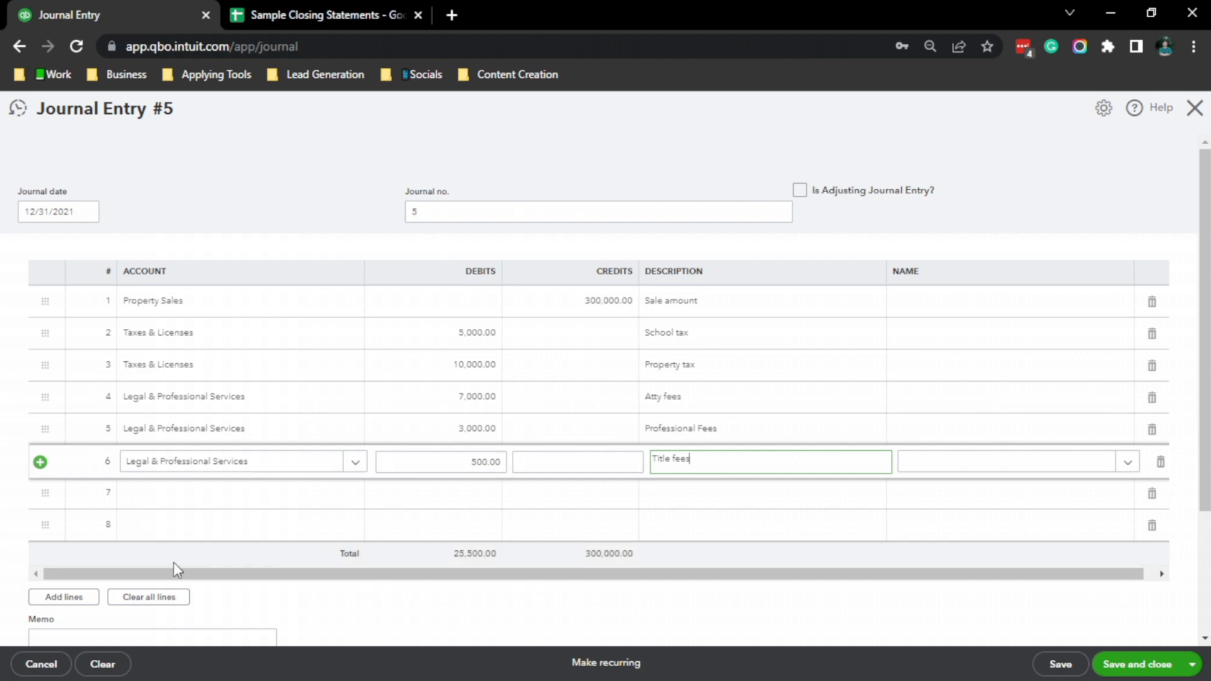
- Fill journal line 7 with the Legal & Professional Services account, a 200 debit and the description "Recording fees"
{"action": "left_click", "coordinate": [309, 13]}
{"action": "left_click", "coordinate": [22, 13]}
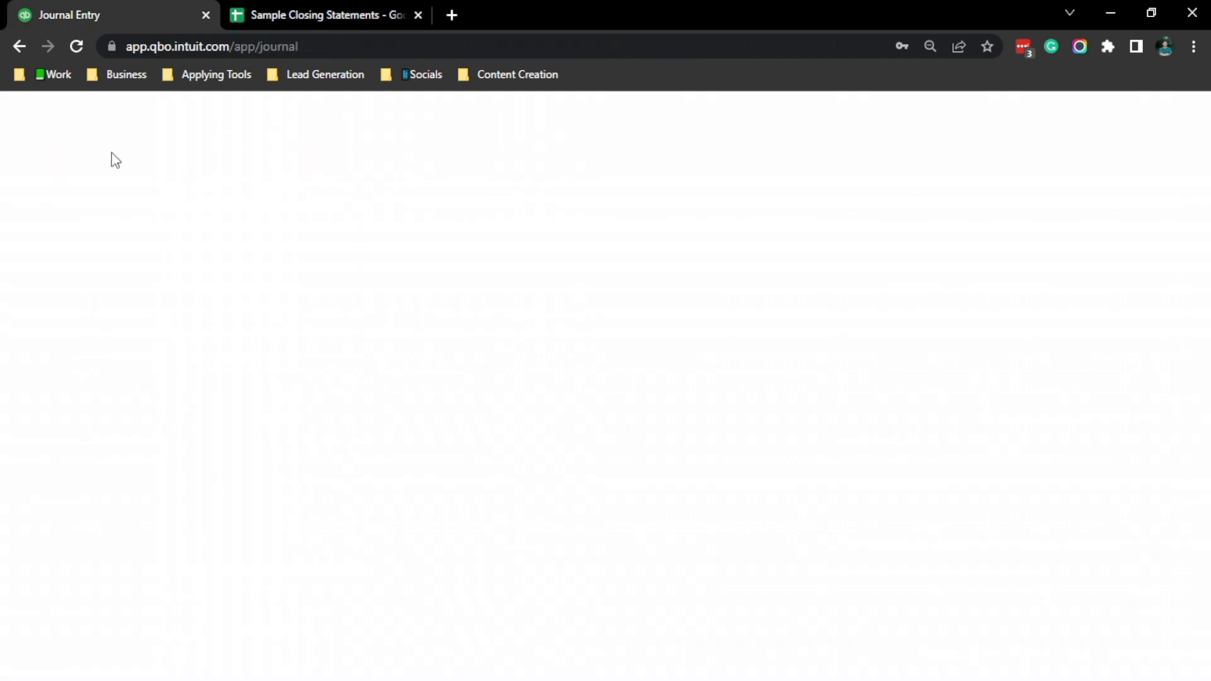
{"action": "key", "text": "Tab"}
{"action": "key", "text": "Tab"}
{"action": "type", "text": "Legal"}
{"action": "left_click", "coordinate": [202, 556]}
{"action": "left_click", "coordinate": [433, 505]}
{"action": "type", "text": "200"}
{"action": "key", "text": "Tab"}
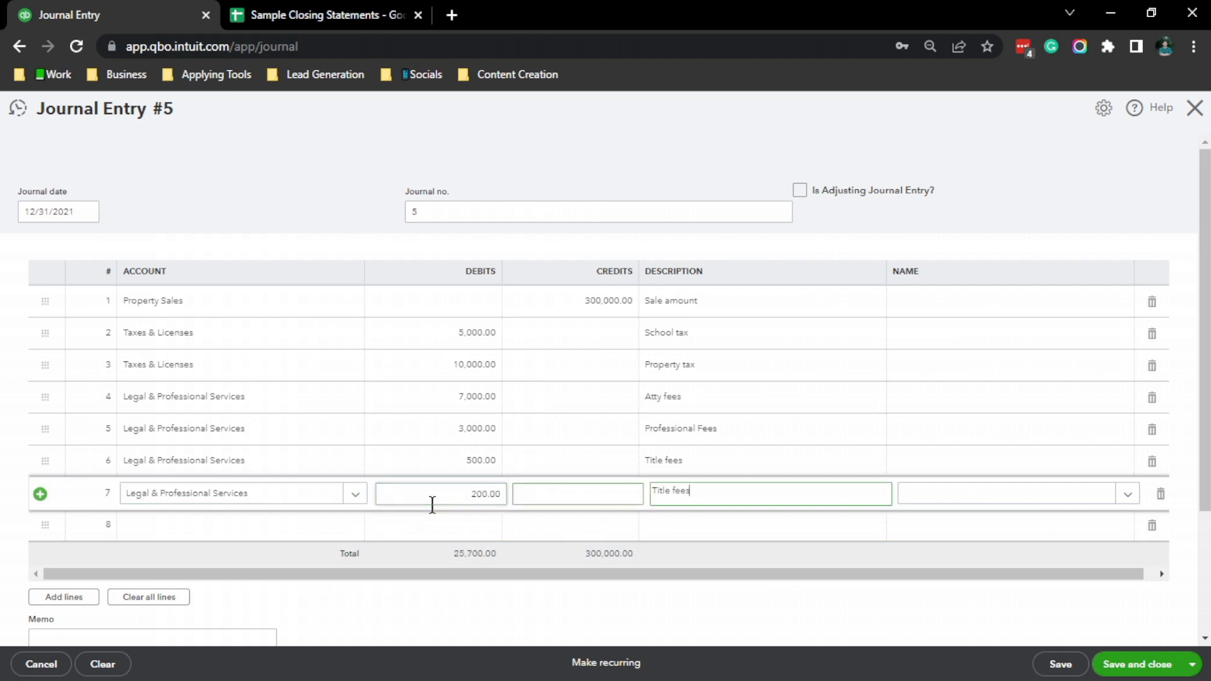
{"action": "key", "text": "ctrl+a"}
{"action": "type", "text": "recording"}
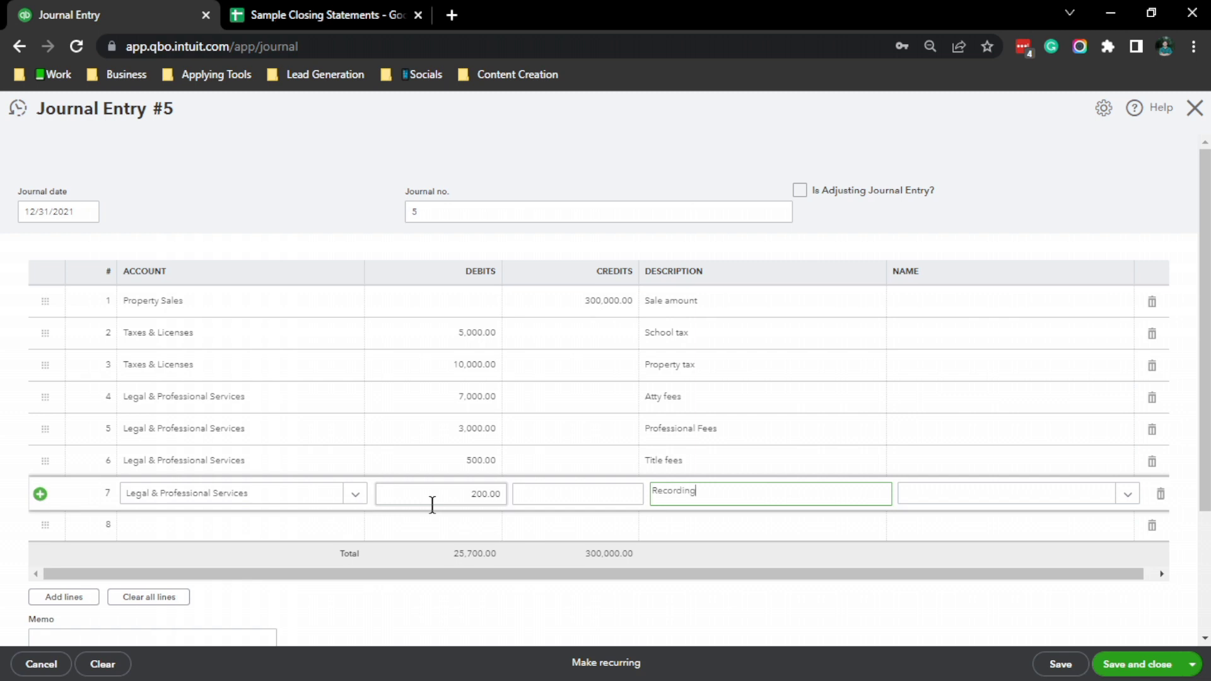
{"action": "type", "text": " fees"}
- Fill journal line 8 with the Sample Bank account, a 274,300 debit and the description "Due amount to seller"
{"action": "scroll", "coordinate": [306, 370], "scroll_direction": "down", "scroll_amount": 1}
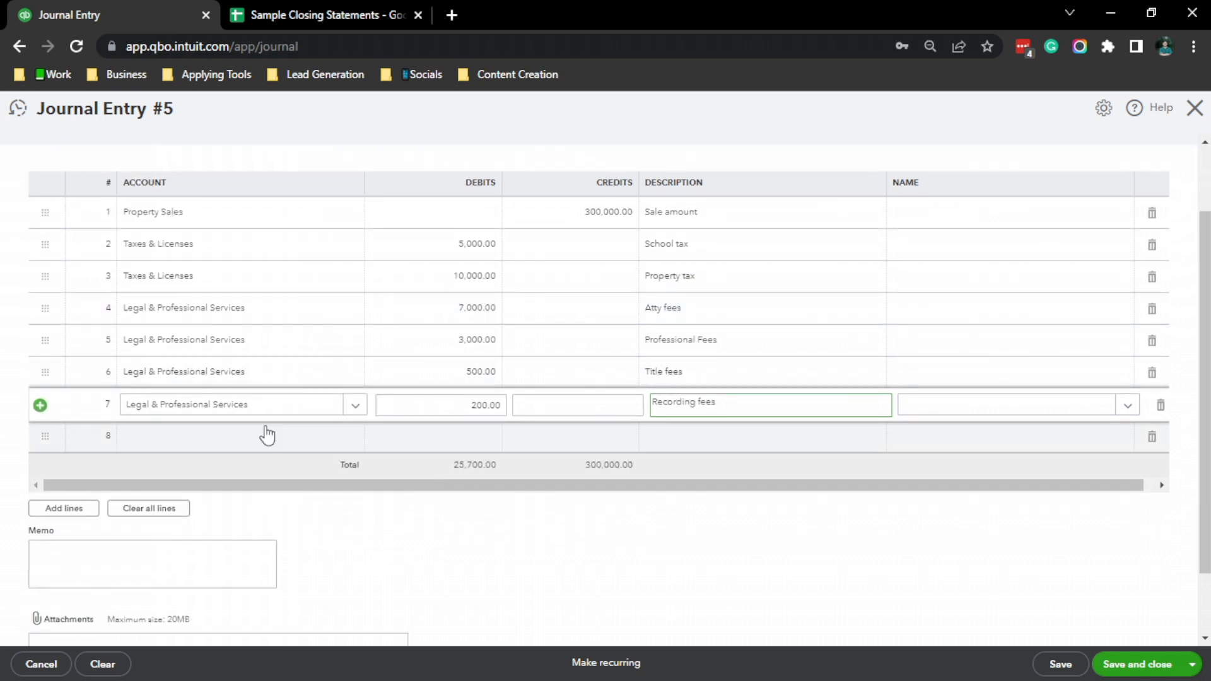
{"action": "left_click", "coordinate": [265, 433]}
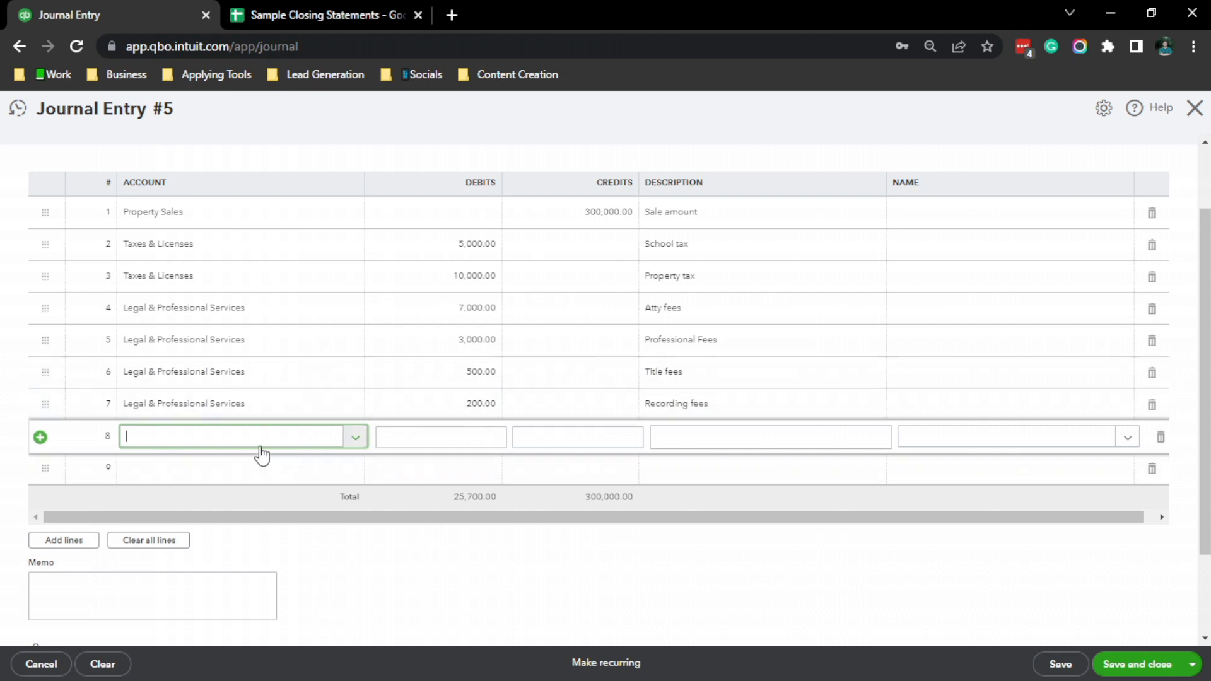
{"action": "type", "text": "Sample"}
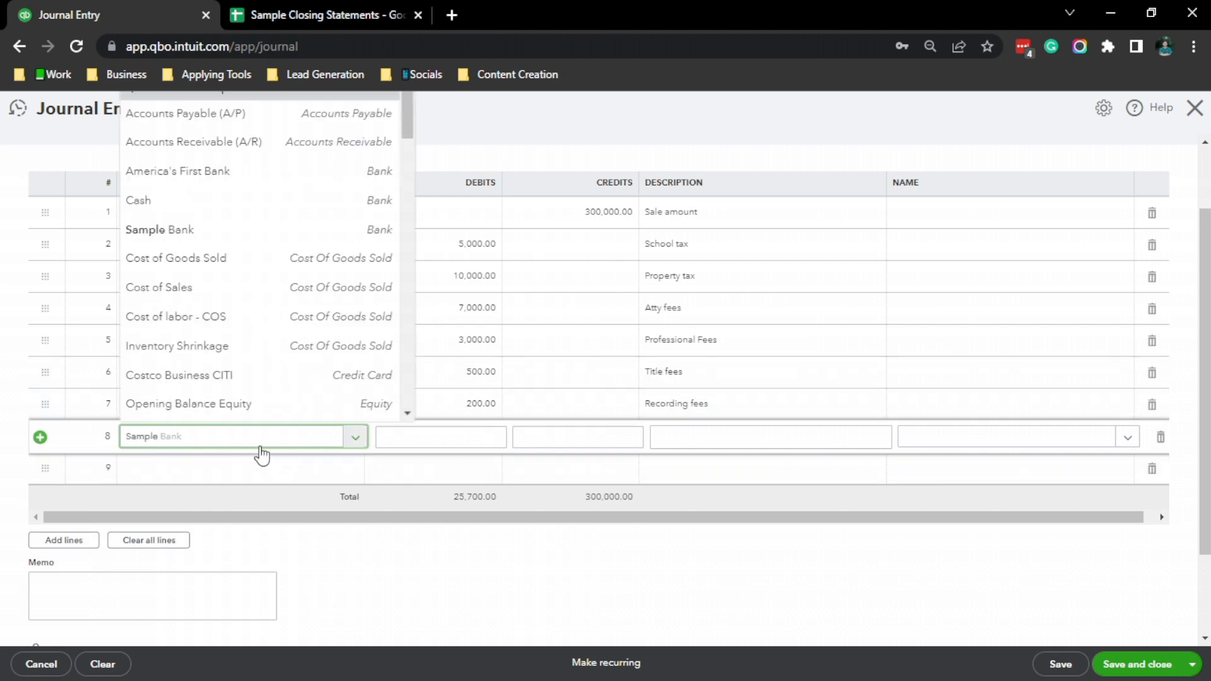
{"action": "left_click", "coordinate": [231, 504]}
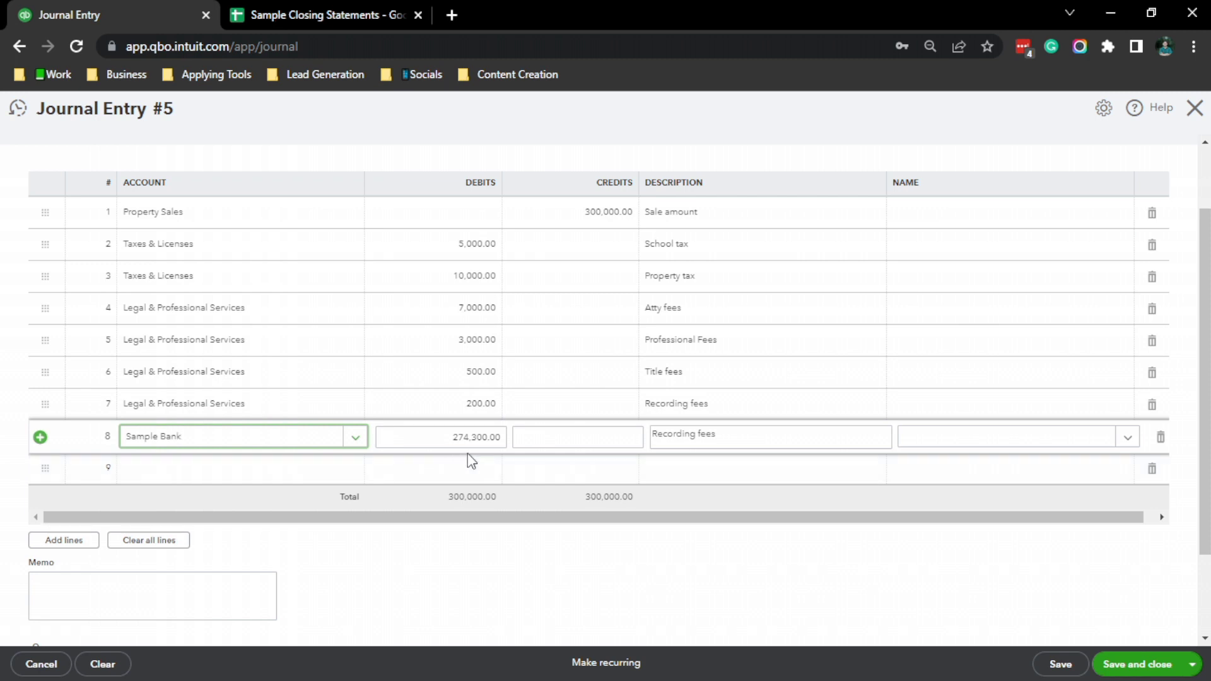
{"action": "left_click", "coordinate": [719, 442]}
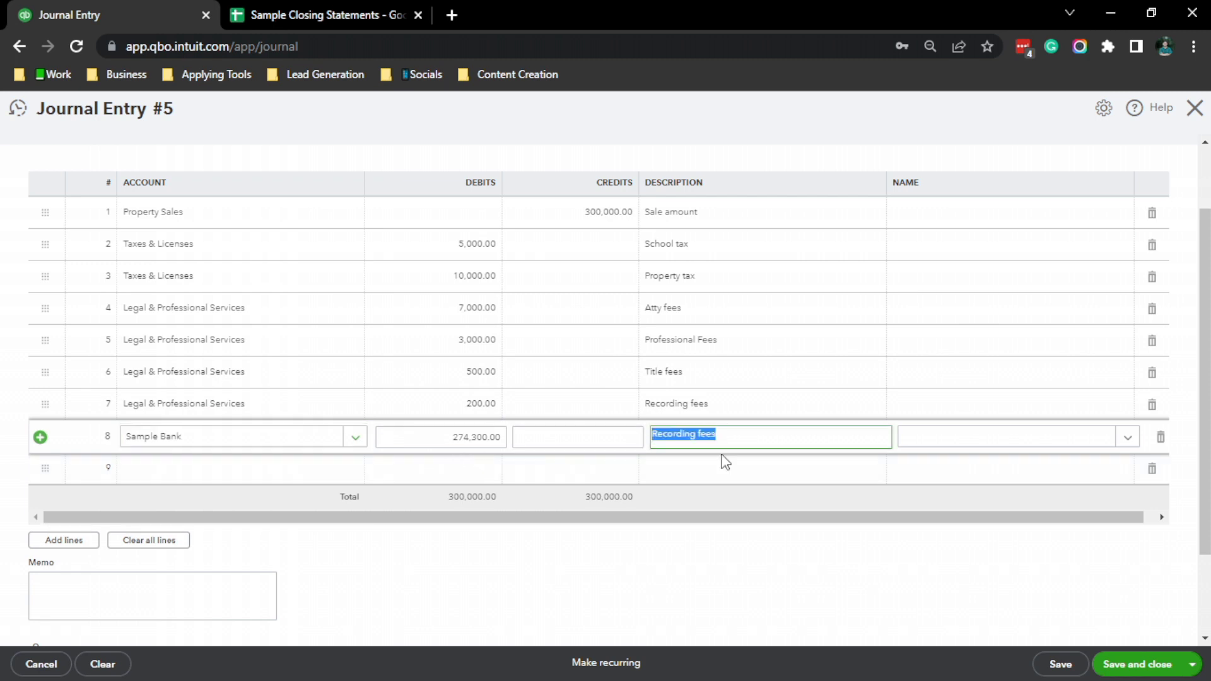
{"action": "type", "text": "T"}
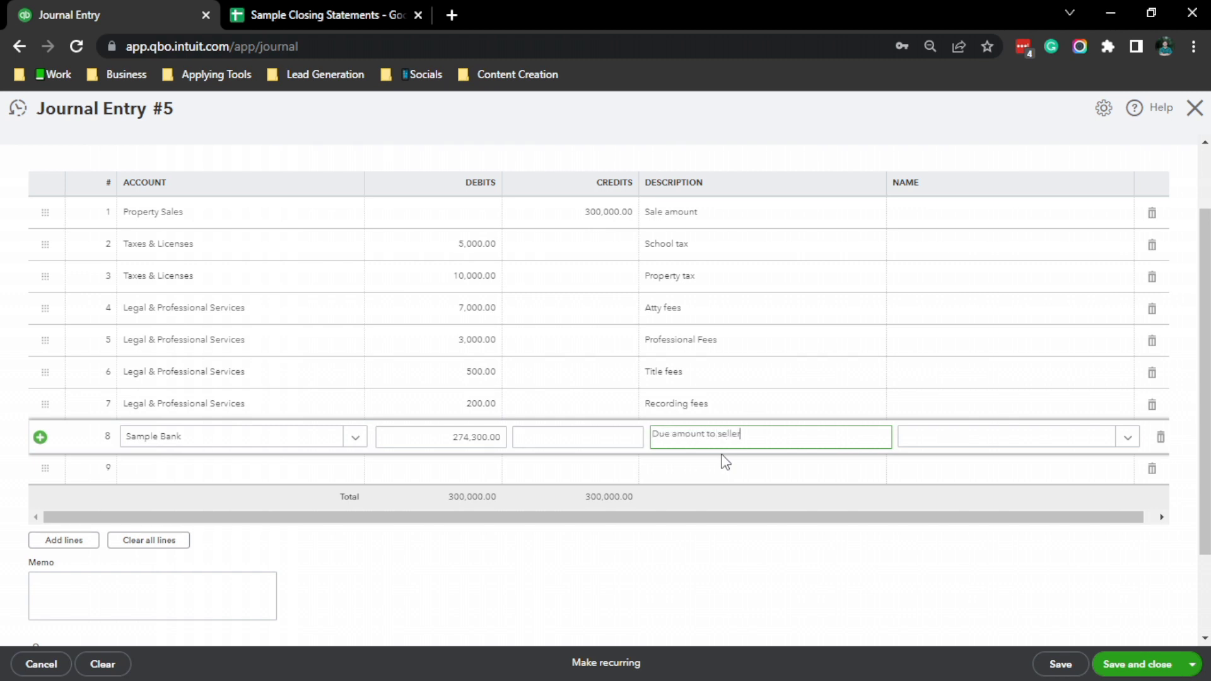
- Save and close the journal entry, and match the 12/31/2021 Sample Bank transaction "total amount due to seller" to Journal Entry 5
{"action": "scroll", "coordinate": [724, 462], "scroll_direction": "up", "scroll_amount": 2}
{"action": "left_click", "coordinate": [1013, 202]}
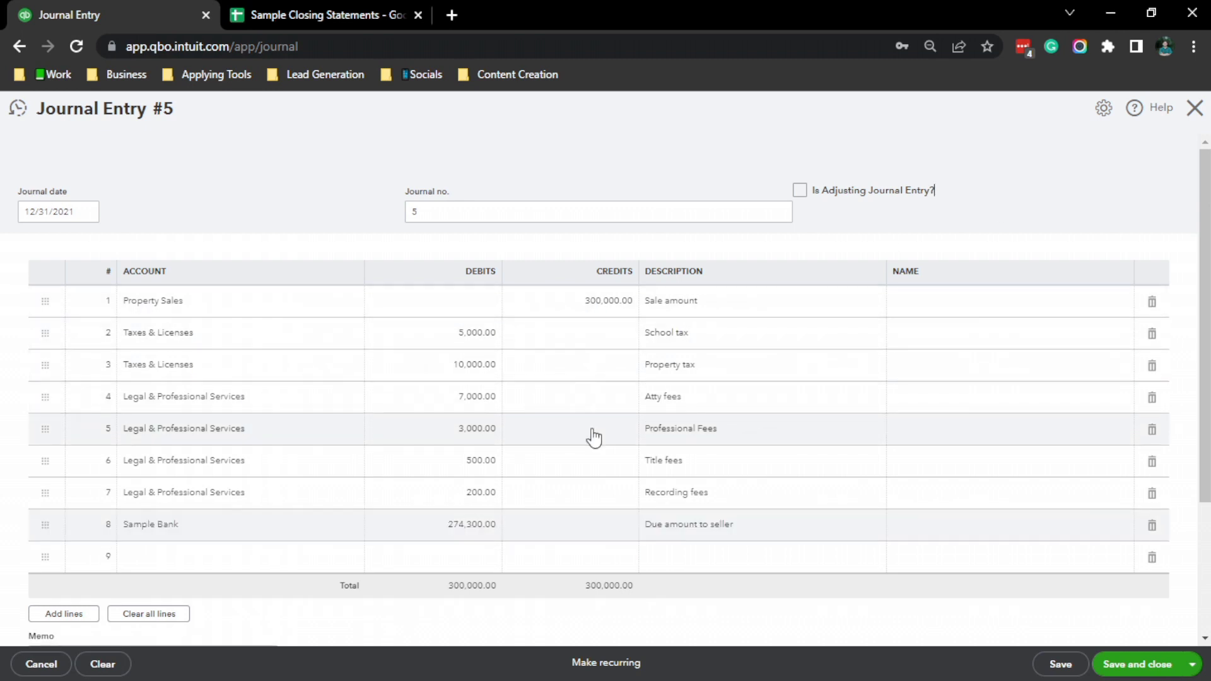
{"action": "scroll", "coordinate": [568, 438], "scroll_direction": "down", "scroll_amount": 1}
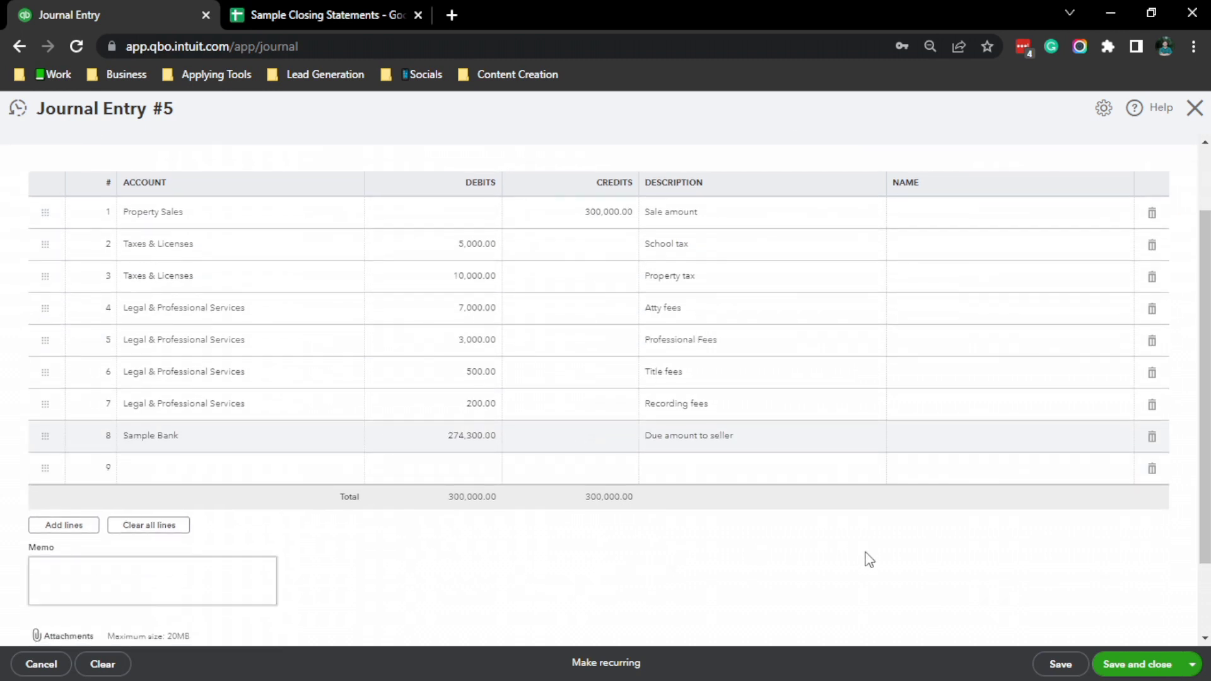
{"action": "left_click", "coordinate": [1143, 671]}
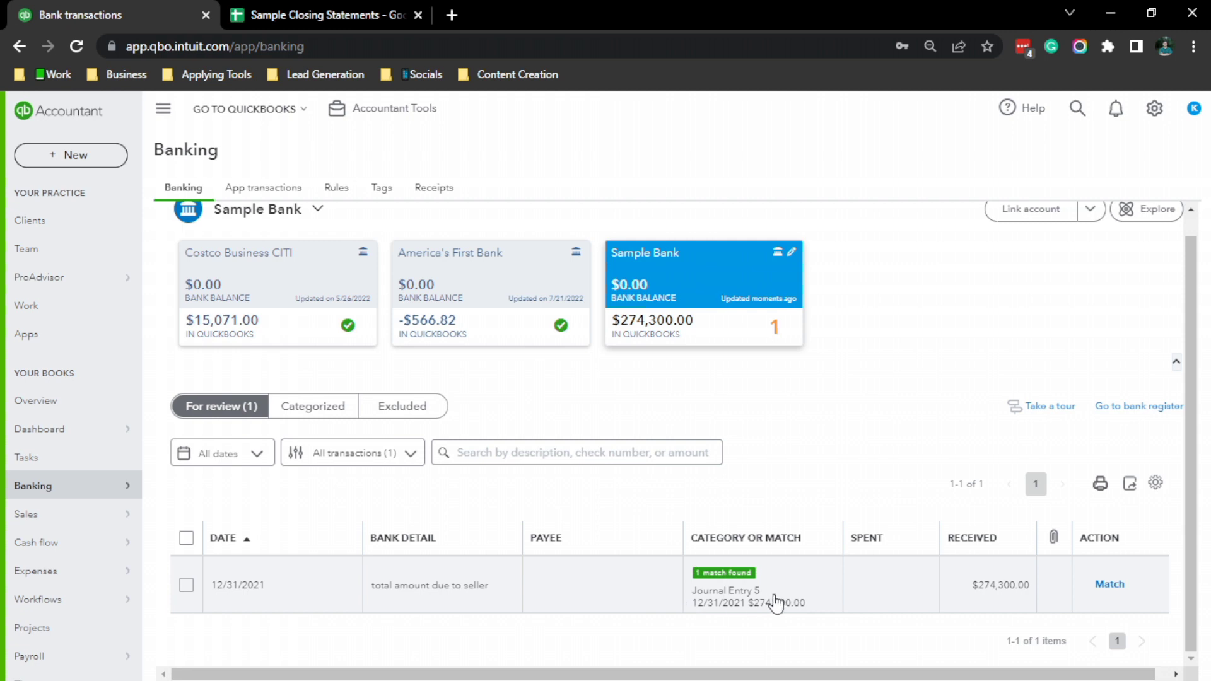
{"action": "left_click", "coordinate": [1111, 585]}
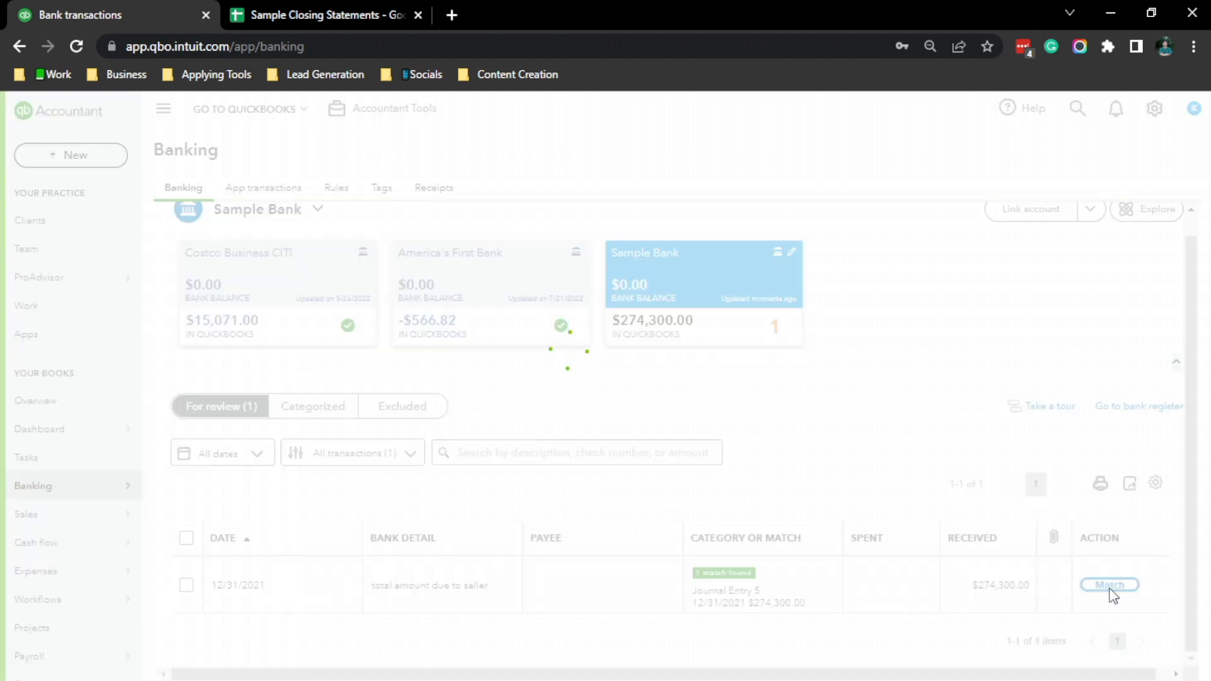